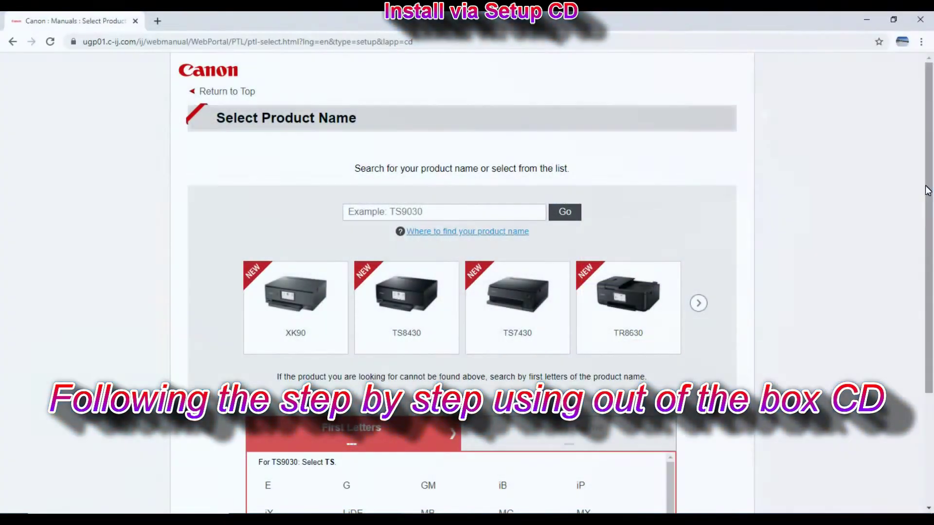
Choose PRO-300 from the PRO product list and set Europe as the region of purchase
{"action": "scroll", "coordinate": [926, 189], "scroll_direction": "down", "scroll_amount": 5}
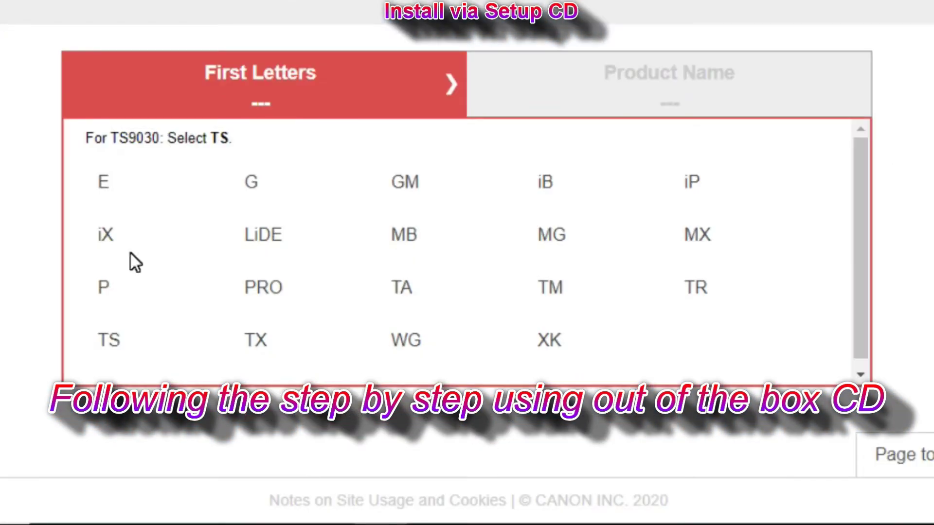
{"action": "left_click", "coordinate": [276, 288]}
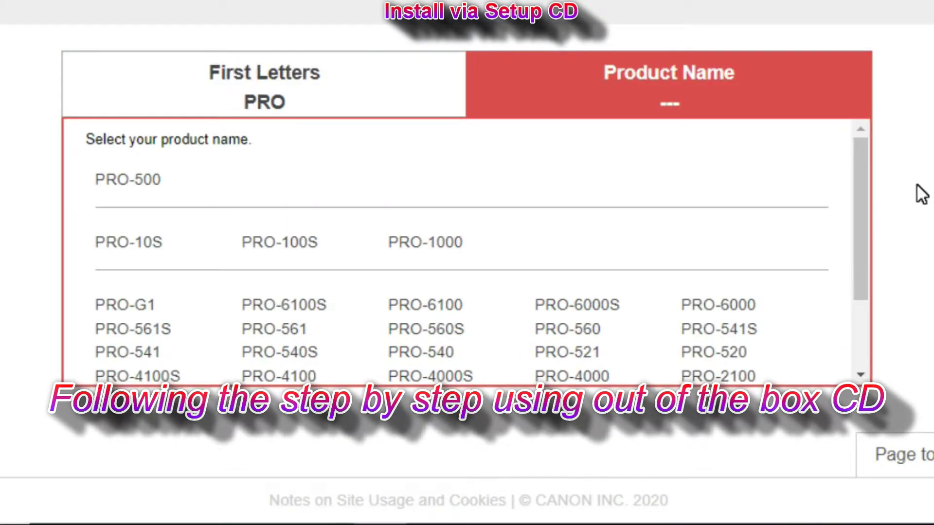
{"action": "left_click_drag", "start_coordinate": [865, 197], "coordinate": [862, 289]}
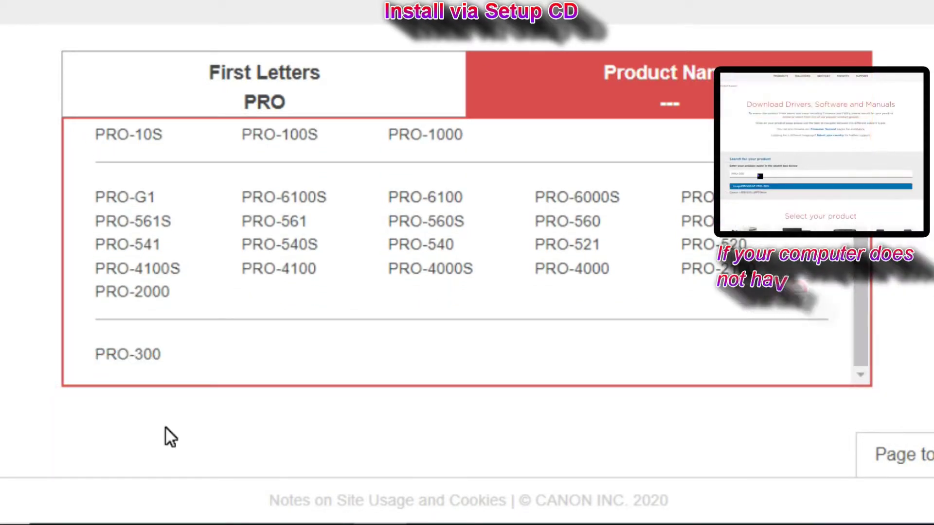
{"action": "left_click", "coordinate": [118, 354]}
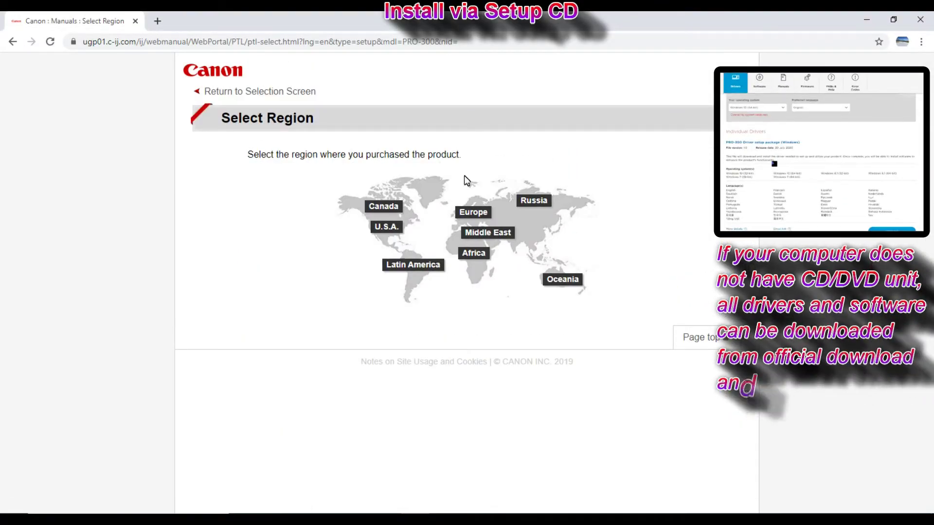
{"action": "left_click", "coordinate": [473, 213]}
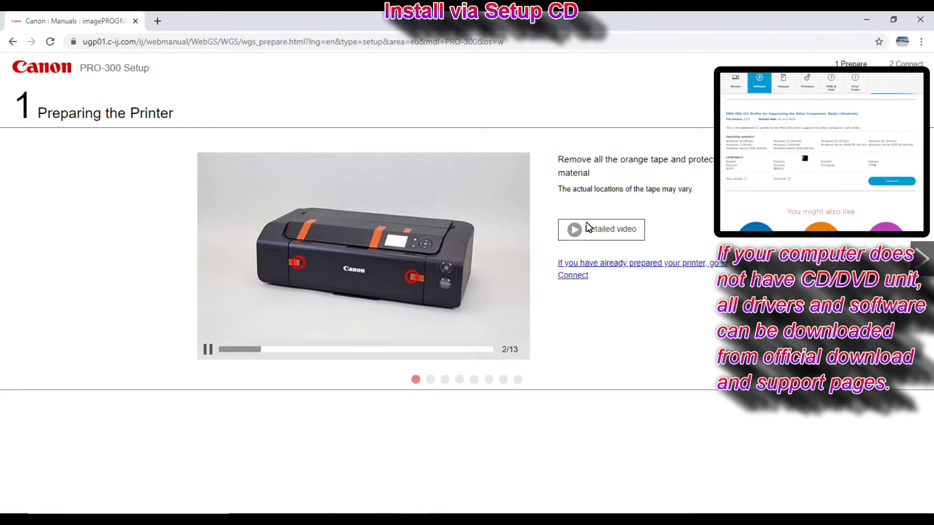
Advance through all pages of the Preparing the Printer guide for the PRO-300
{"action": "left_click", "coordinate": [921, 258]}
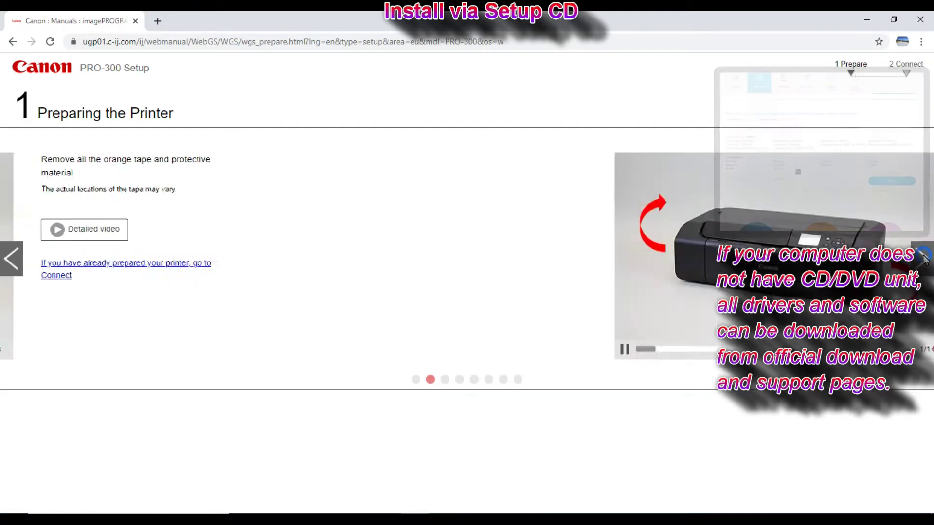
{"action": "left_click", "coordinate": [921, 258]}
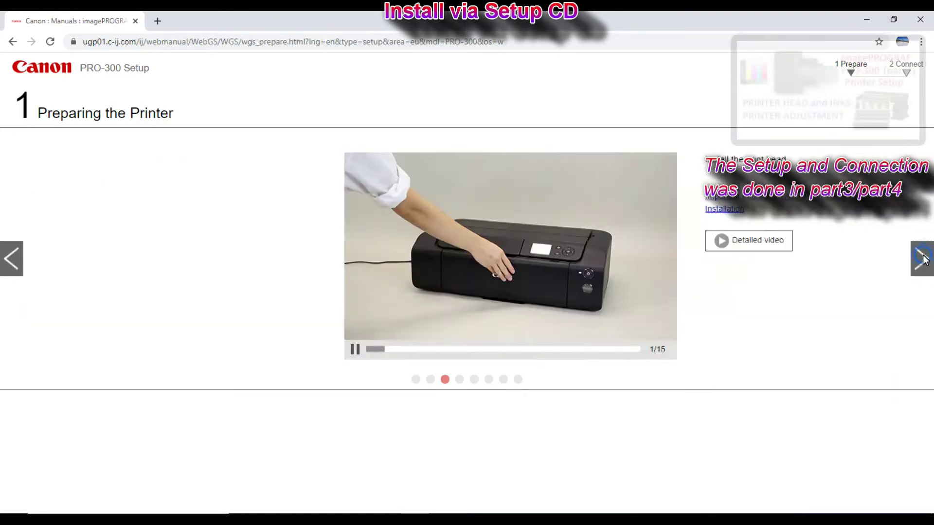
{"action": "left_click", "coordinate": [923, 258]}
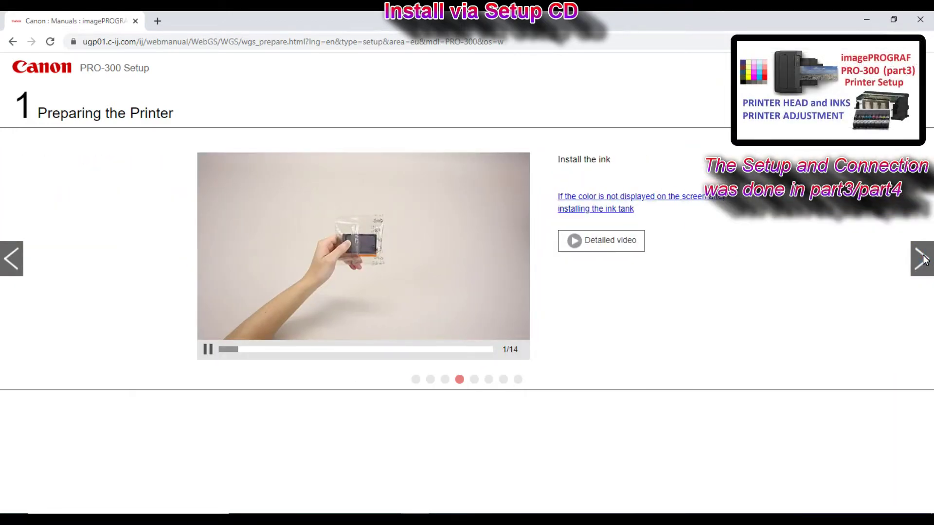
{"action": "left_click", "coordinate": [923, 259]}
{"action": "left_click", "coordinate": [922, 259]}
{"action": "left_click", "coordinate": [923, 259]}
{"action": "left_click", "coordinate": [923, 259]}
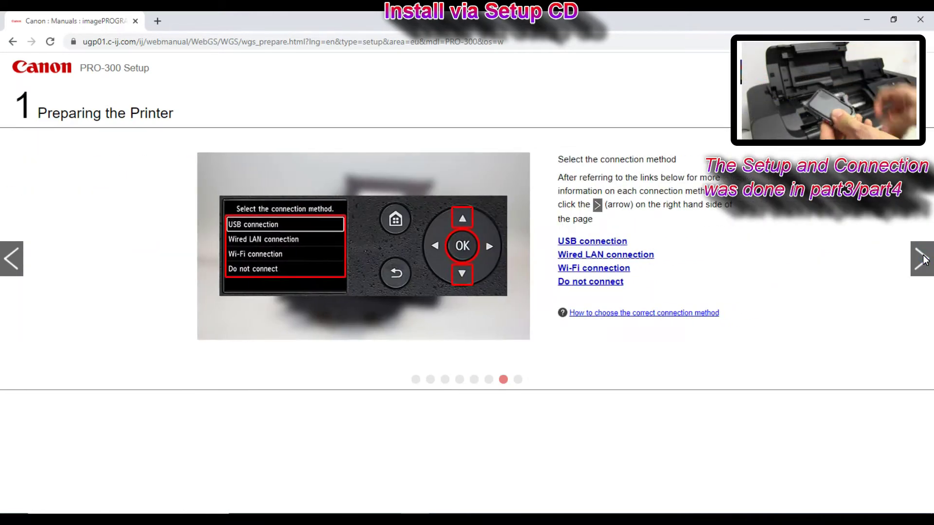
{"action": "left_click", "coordinate": [922, 259]}
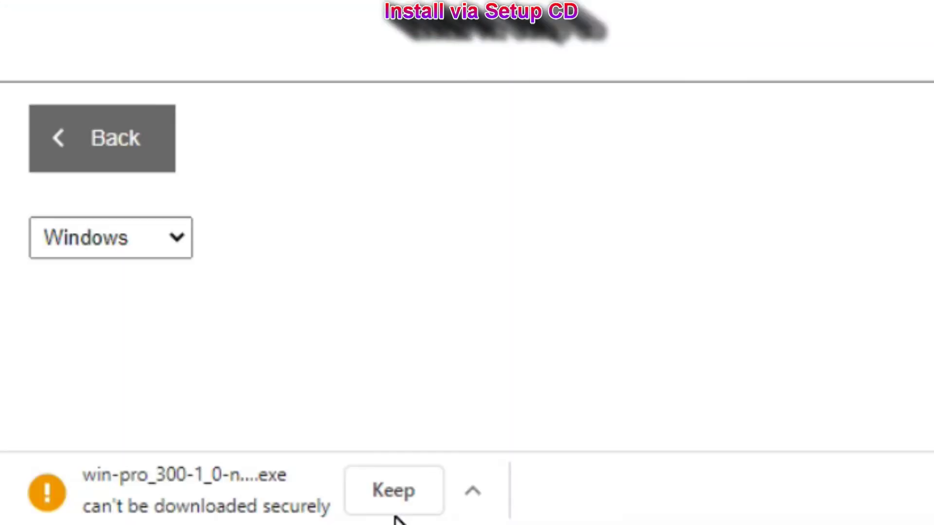
Keep the blocked win-pro_300 installer download and have it open when done
{"action": "left_click", "coordinate": [393, 501]}
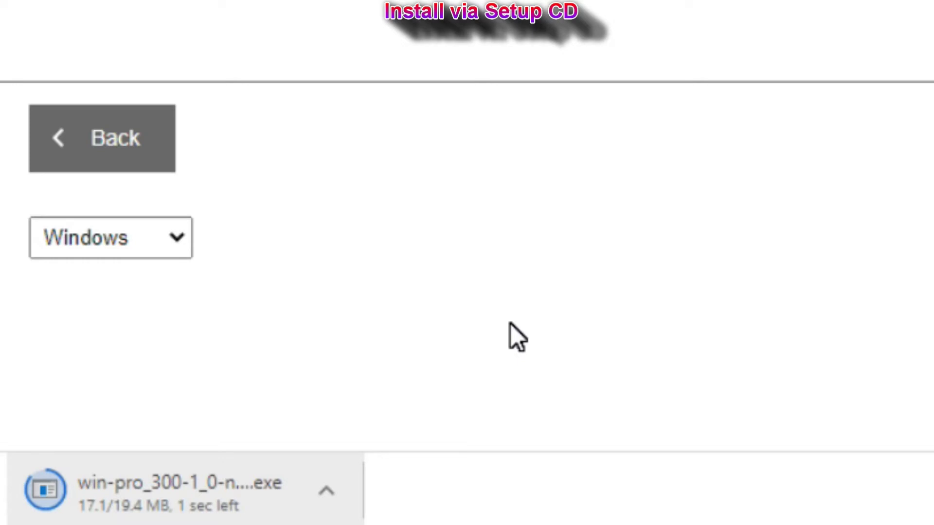
{"action": "left_click", "coordinate": [329, 489]}
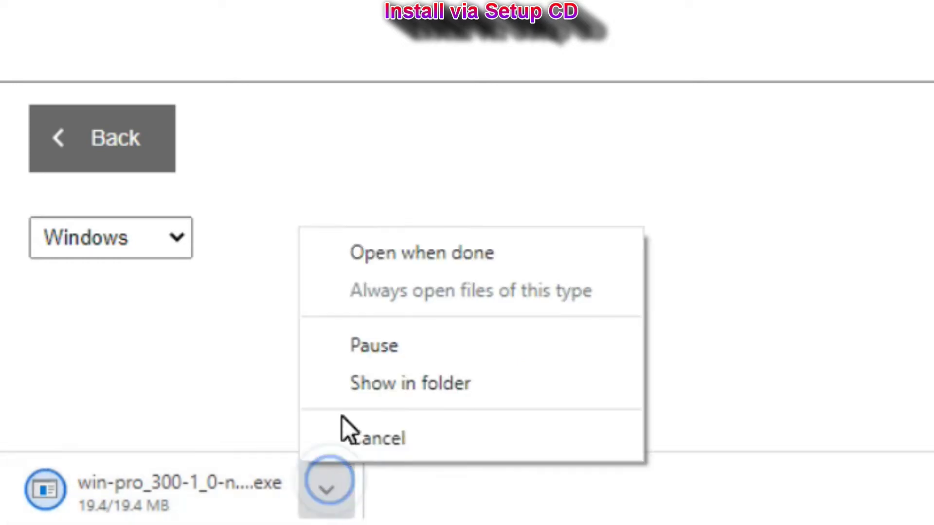
{"action": "left_click", "coordinate": [426, 247]}
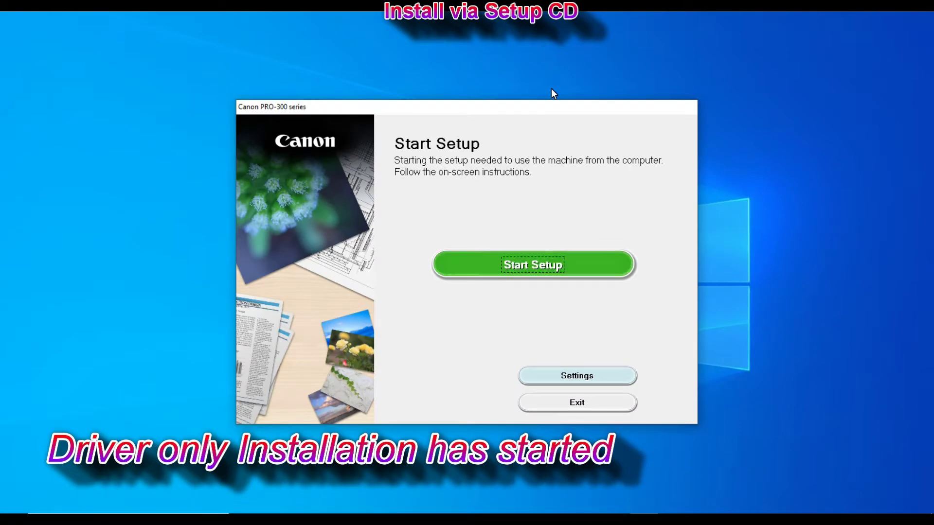
Start the PRO-300 series setup and accept the license agreement and the Canon product services terms
{"action": "key", "text": "Return"}
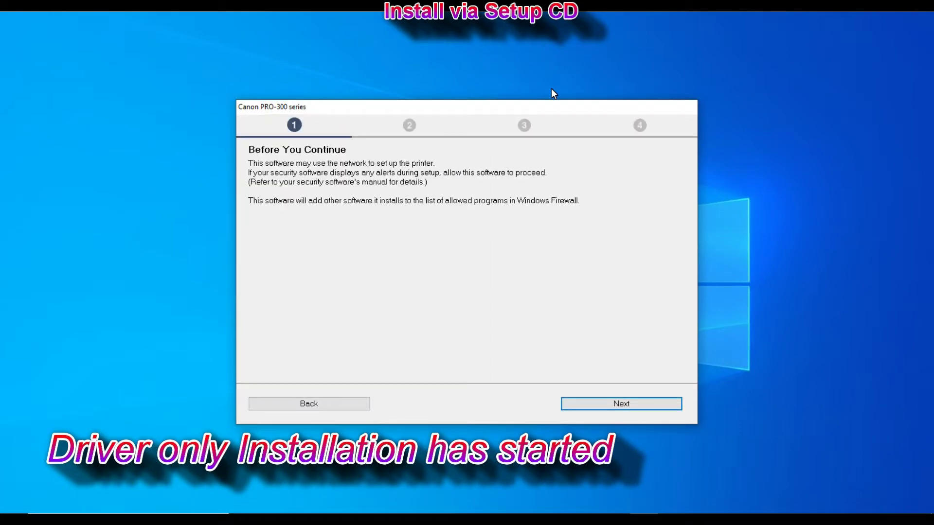
{"action": "key", "text": "Return"}
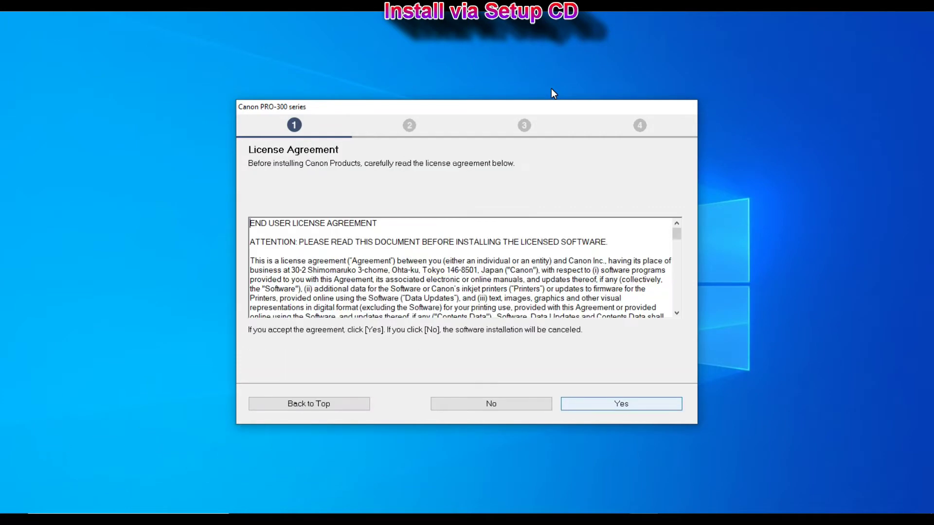
{"action": "key", "text": "Page_Down"}
{"action": "key", "text": "Page_Down"}
{"action": "key", "text": "Page_Down"}
{"action": "key", "text": "Page_Down"}
{"action": "key", "text": "Page_Down"}
{"action": "key", "text": "Page_Down"}
{"action": "key", "text": "Page_Down"}
{"action": "key", "text": "Page_Down"}
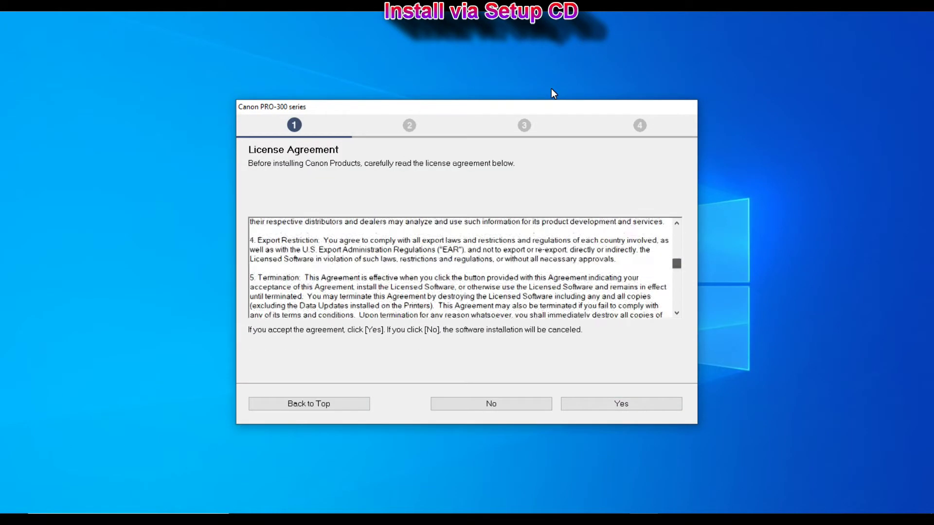
{"action": "key", "text": "Return"}
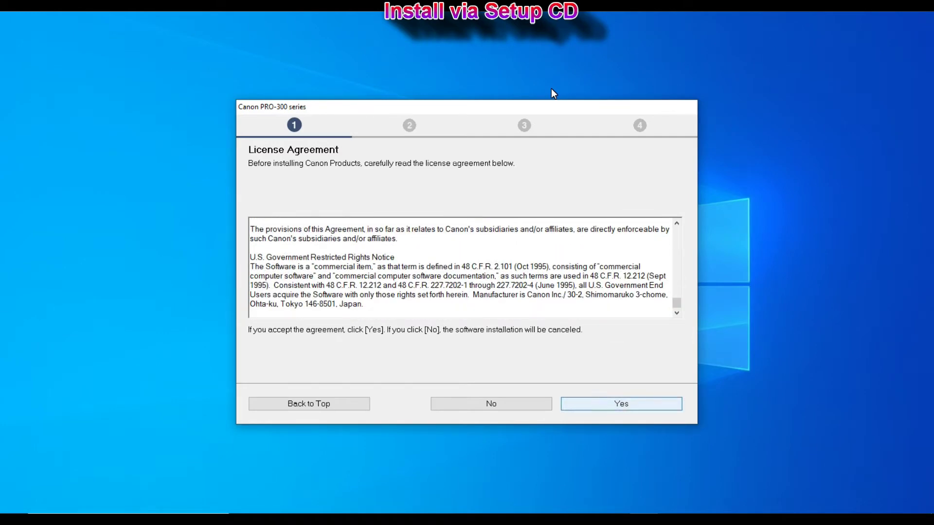
{"action": "key", "text": "Page_Down"}
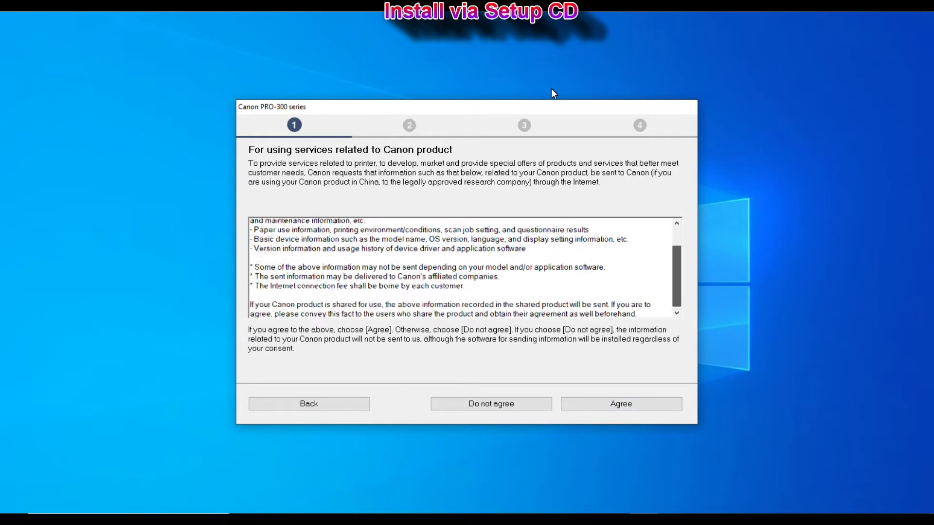
{"action": "key", "text": "Return"}
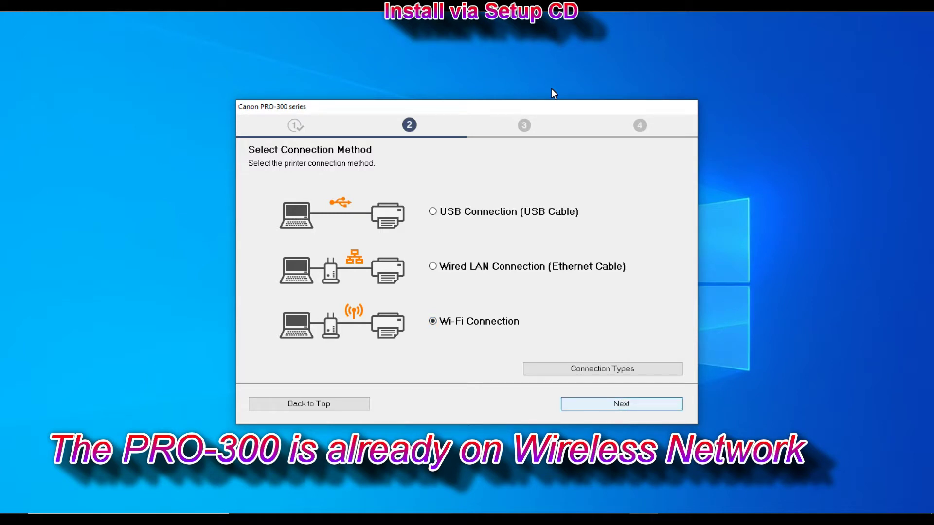
Use Wi-Fi Connection as the connection method and select the detected PRO-300 series printer for driver installation
{"action": "key", "text": "Return"}
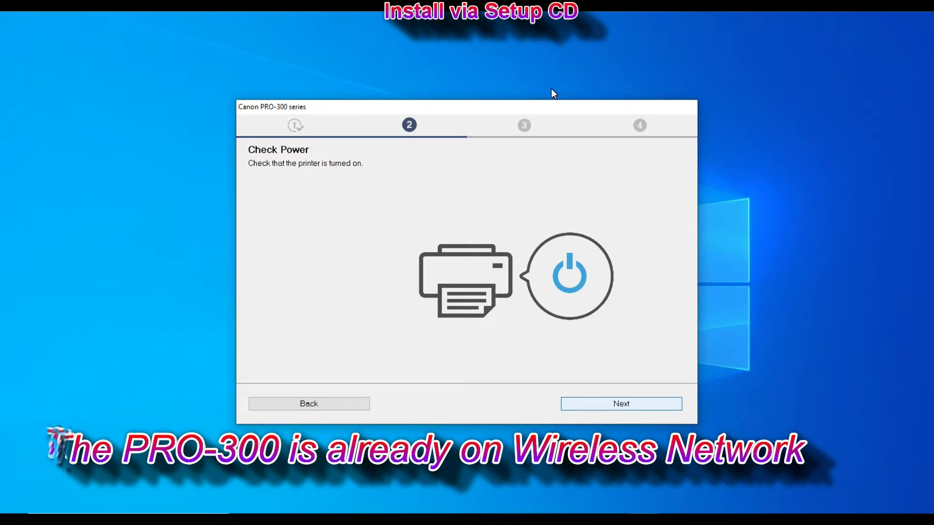
{"action": "key", "text": "Return"}
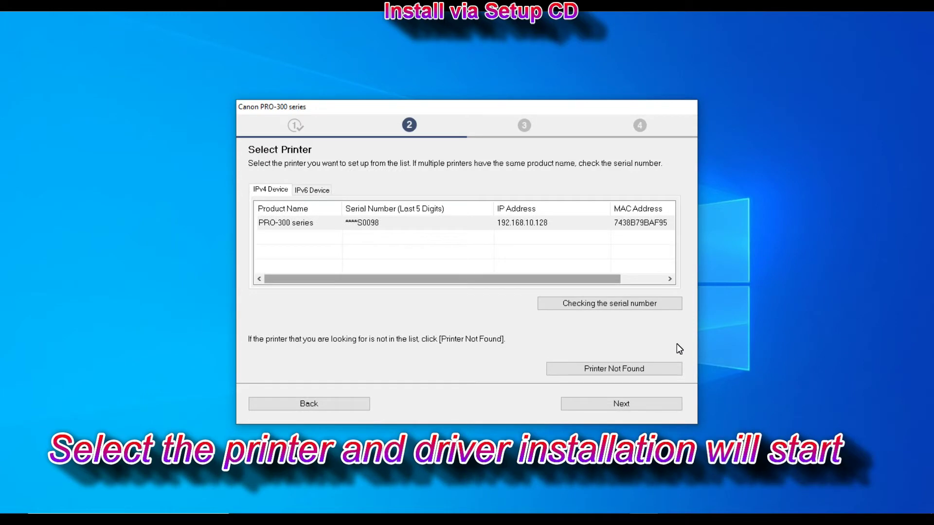
{"action": "key", "text": "Down"}
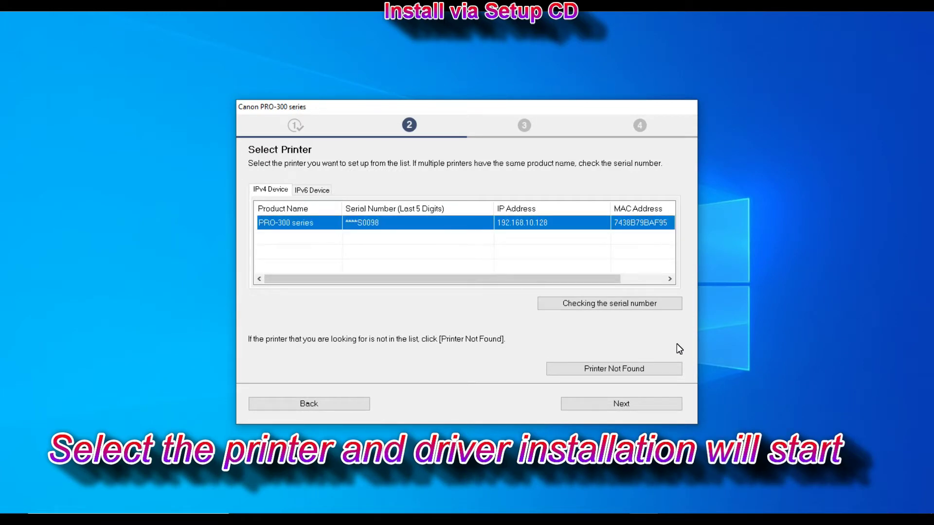
{"action": "key", "text": "Return"}
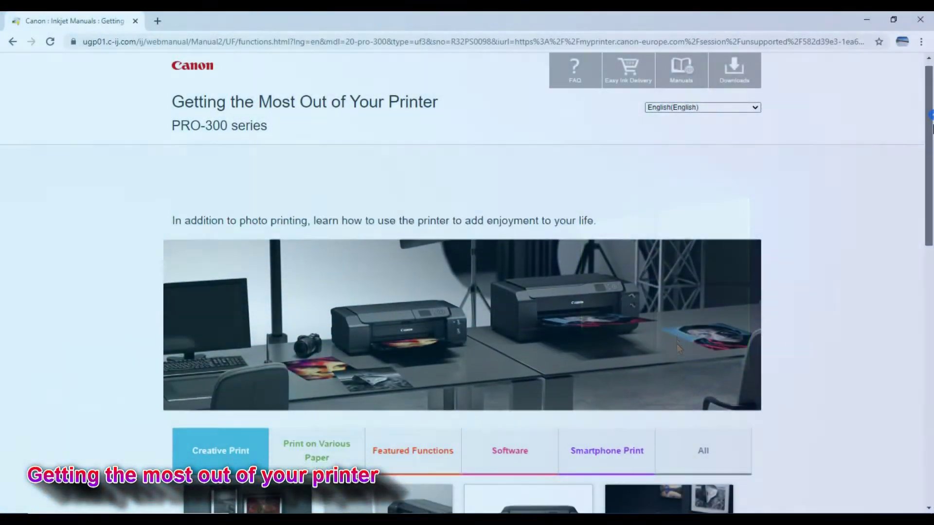
Show the Software category on the Getting the Most Out of Your Printer page
{"action": "left_click_drag", "start_coordinate": [932, 127], "coordinate": [932, 211]}
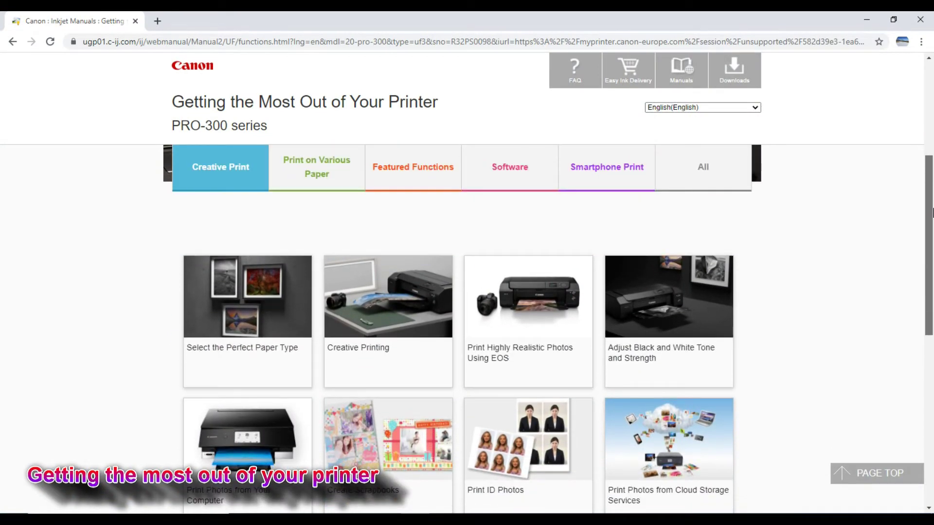
{"action": "left_click", "coordinate": [498, 172]}
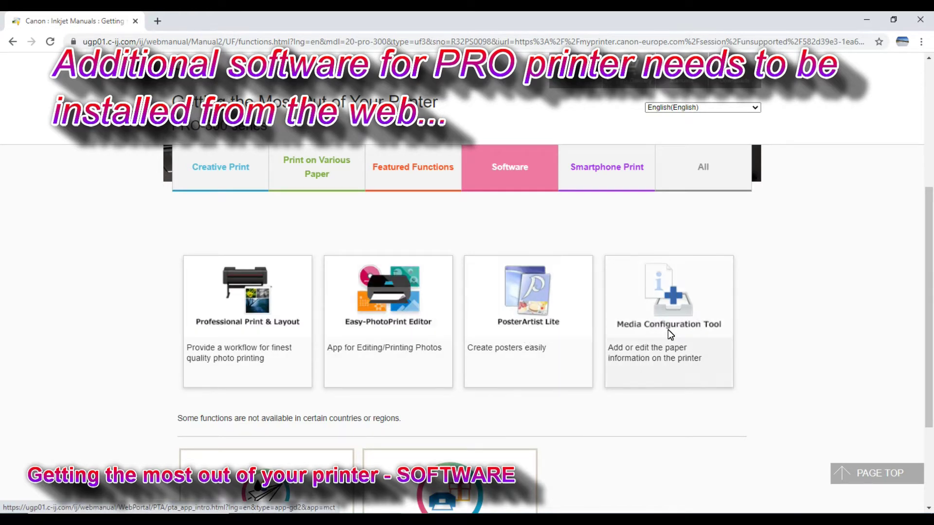
{"action": "mouse_move", "coordinate": [928, 290]}
{"action": "left_mouse_down"}
{"action": "mouse_move", "coordinate": [928, 328]}
{"action": "mouse_move", "coordinate": [929, 292]}
{"action": "left_mouse_up"}
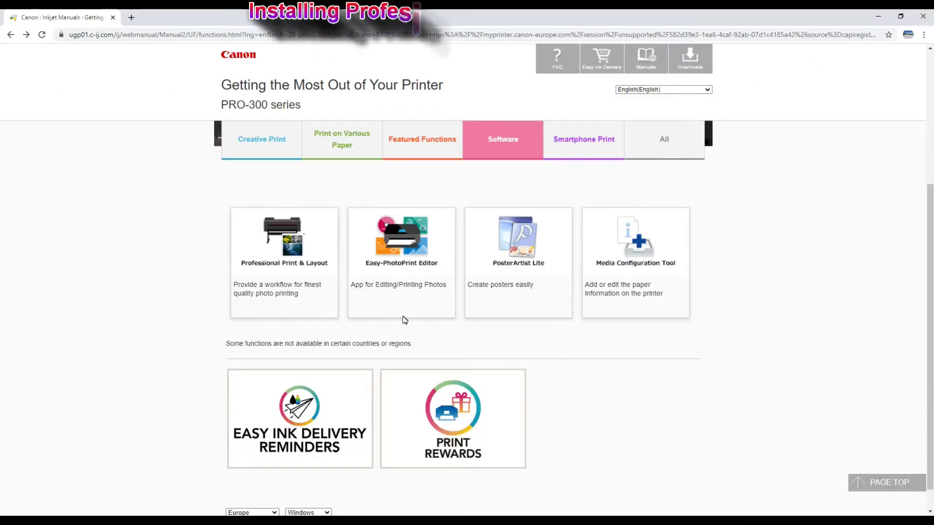
Download the Windows installer for Professional Print & Layout and have it open when done
{"action": "left_click", "coordinate": [292, 251]}
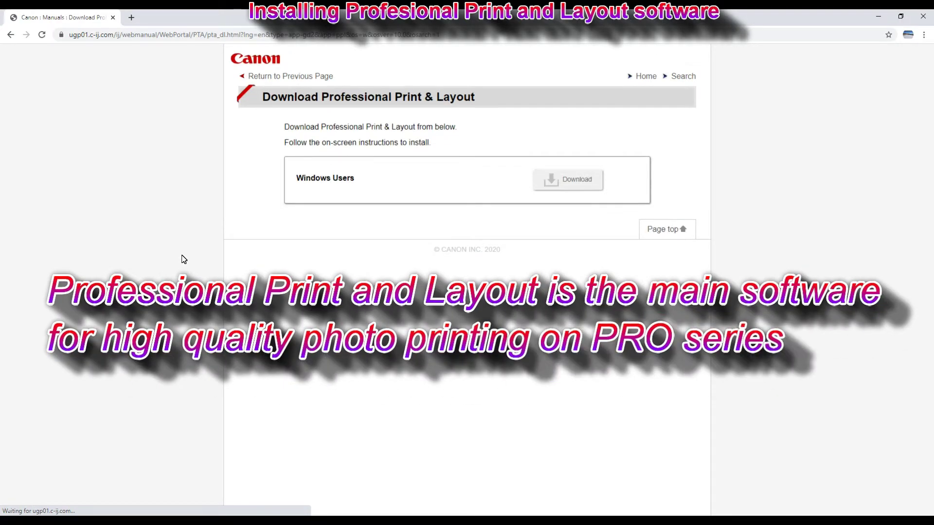
{"action": "left_click", "coordinate": [564, 187]}
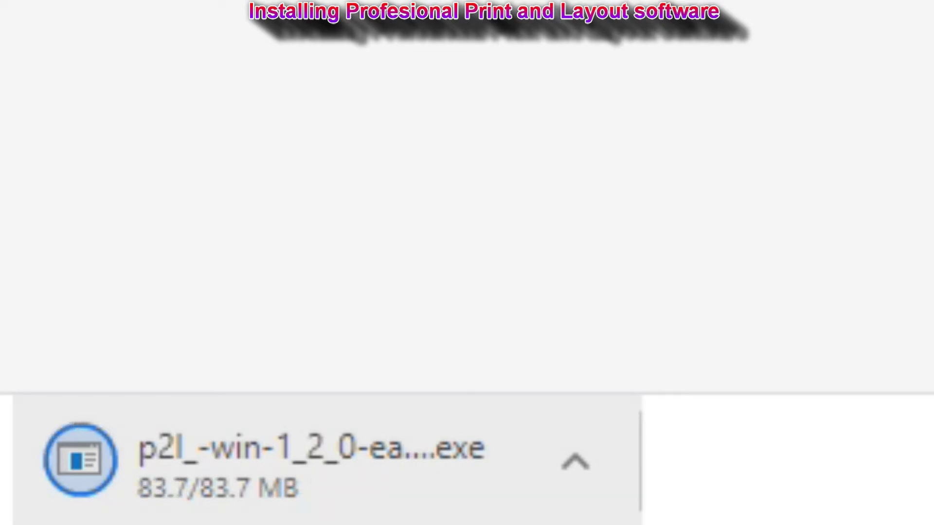
{"action": "left_click", "coordinate": [587, 479]}
{"action": "left_click", "coordinate": [729, 124]}
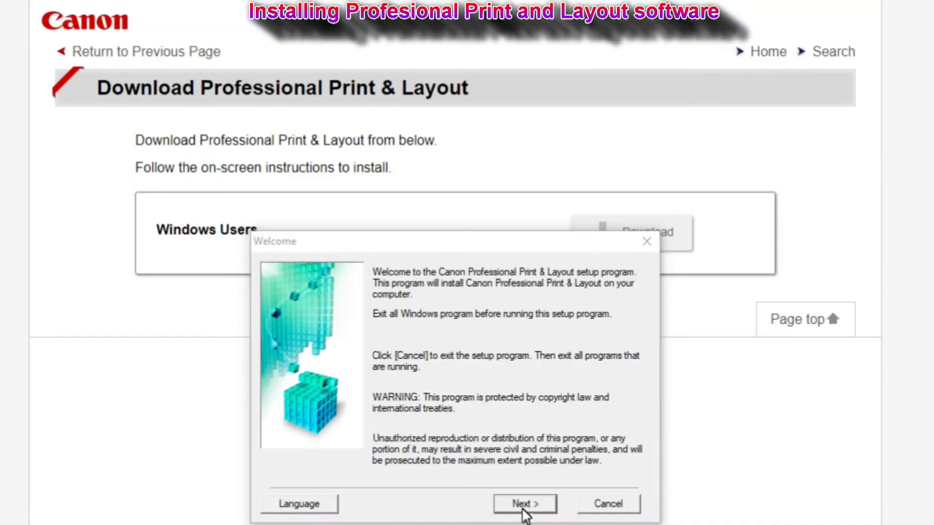
Set the place of residence to Europe, Middle East, Africa with Others as the country in the Professional Print & Layout setup
{"action": "left_click", "coordinate": [506, 336]}
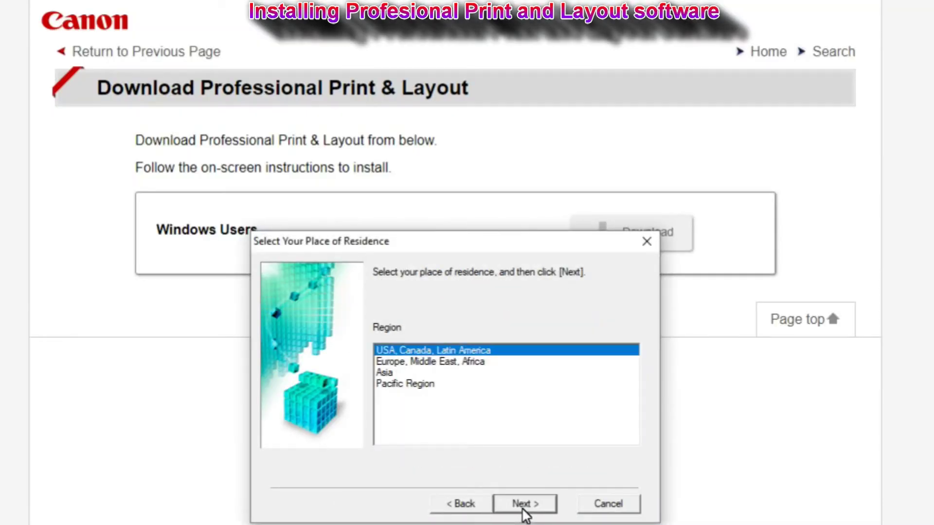
{"action": "key", "text": "Down"}
{"action": "left_click", "coordinate": [525, 504]}
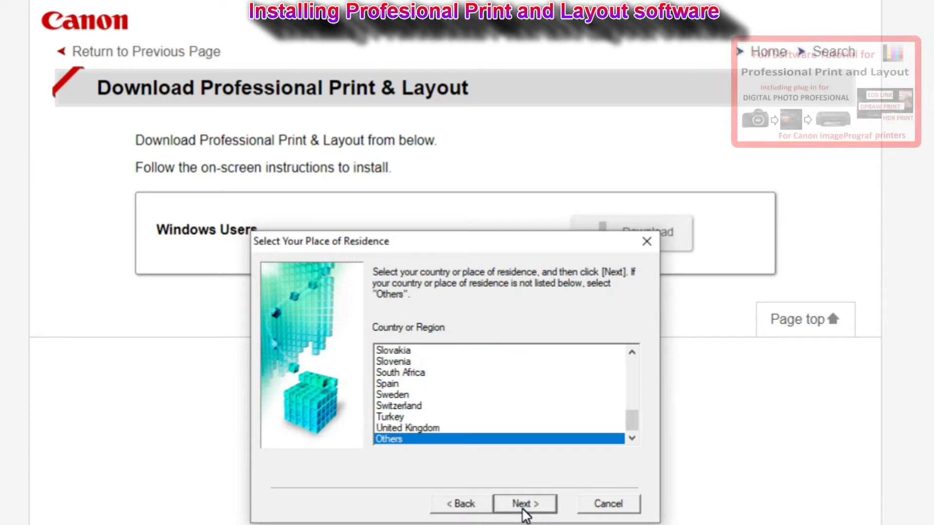
{"action": "left_click", "coordinate": [525, 504]}
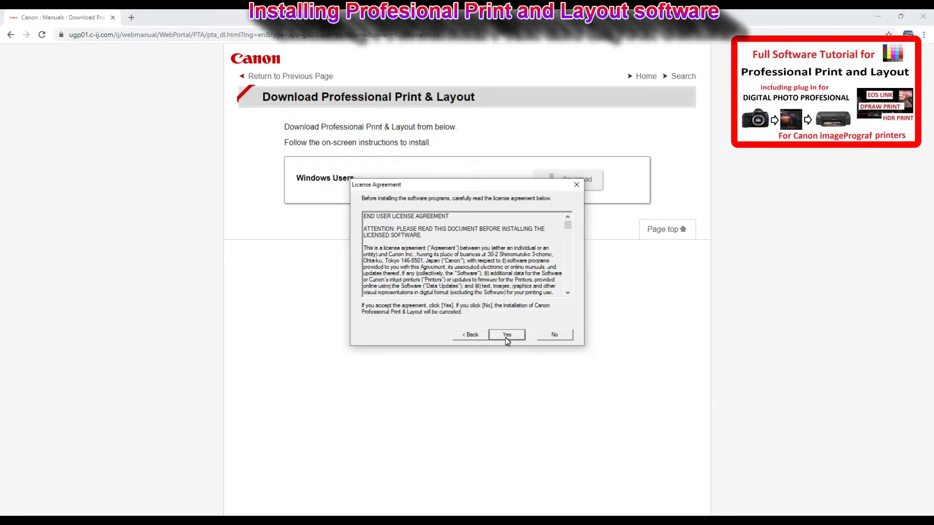
Accept the license terms and install Canon Professional Print & Layout in the default destination folder
{"action": "key", "text": "Page_Down"}
{"action": "key", "text": "Page_Down"}
{"action": "key", "text": "Page_Down"}
{"action": "key", "text": "Page_Down"}
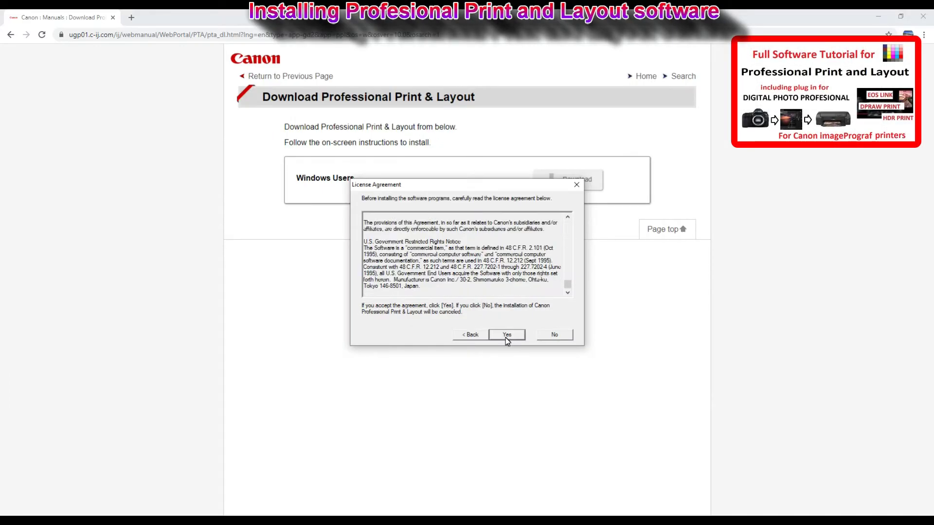
{"action": "left_click", "coordinate": [505, 338]}
{"action": "key", "text": "Page_Down"}
{"action": "key", "text": "Page_Down"}
{"action": "key", "text": "Page_Down"}
{"action": "key", "text": "Page_Down"}
{"action": "key", "text": "Page_Down"}
{"action": "key", "text": "Page_Down"}
{"action": "key", "text": "Page_Down"}
{"action": "key", "text": "Page_Down"}
{"action": "key", "text": "Page_Down"}
{"action": "left_click", "coordinate": [506, 335]}
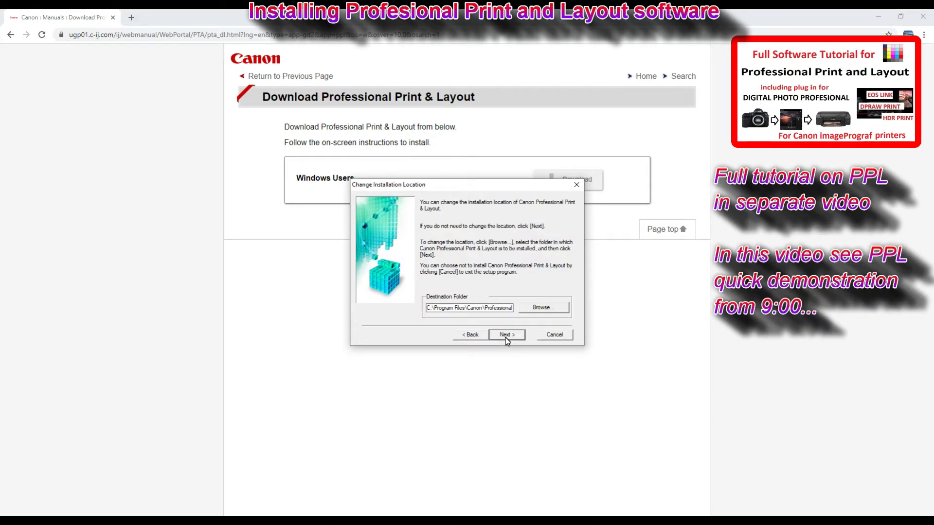
{"action": "left_click", "coordinate": [506, 337]}
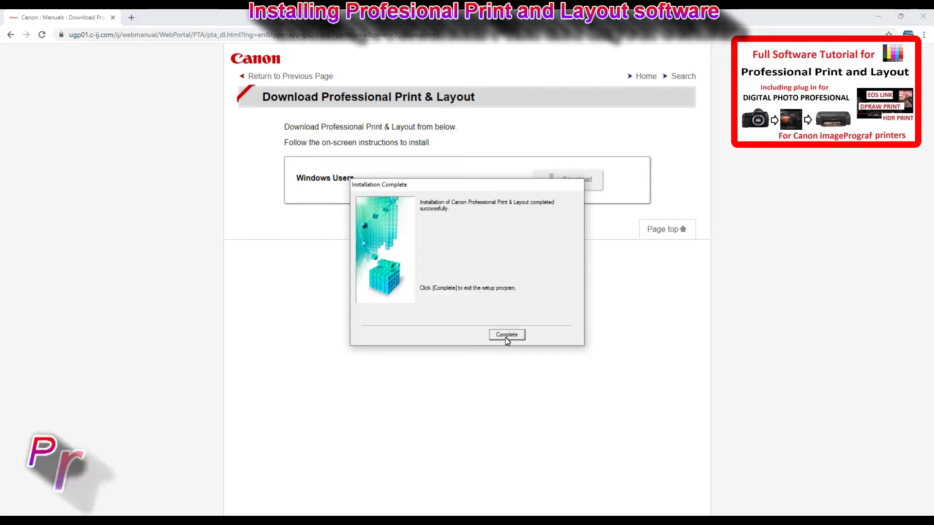
Finish the Professional Print & Layout installation and exit its setup program
{"action": "left_click", "coordinate": [505, 339]}
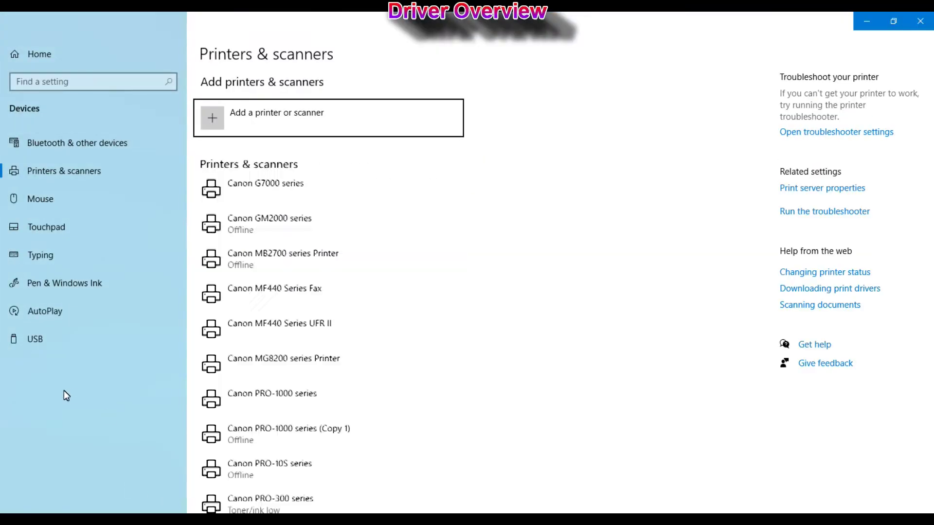
Open the printing preferences of the Canon PRO-300 series printer from the Windows printer settings
{"action": "scroll", "coordinate": [327, 369], "scroll_direction": "down", "scroll_amount": 3}
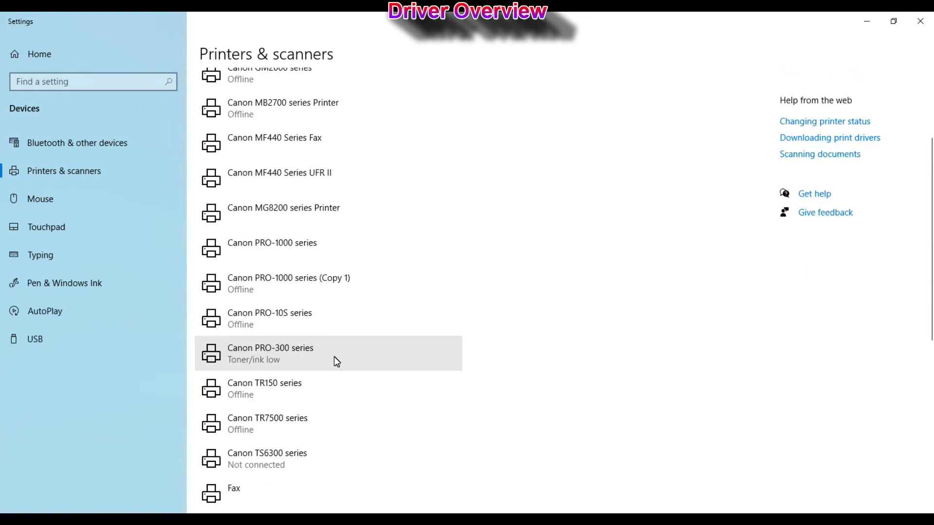
{"action": "left_click", "coordinate": [287, 356]}
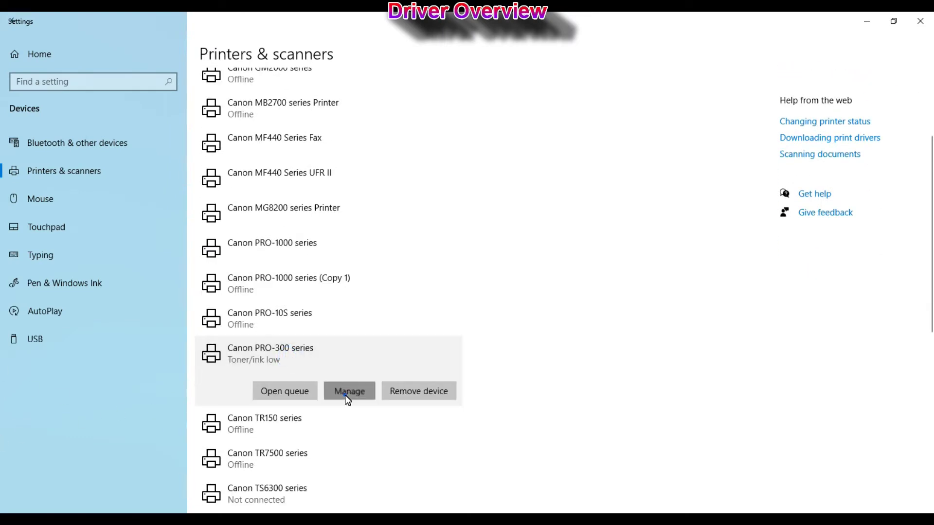
{"action": "left_click", "coordinate": [348, 392]}
{"action": "left_click", "coordinate": [325, 354]}
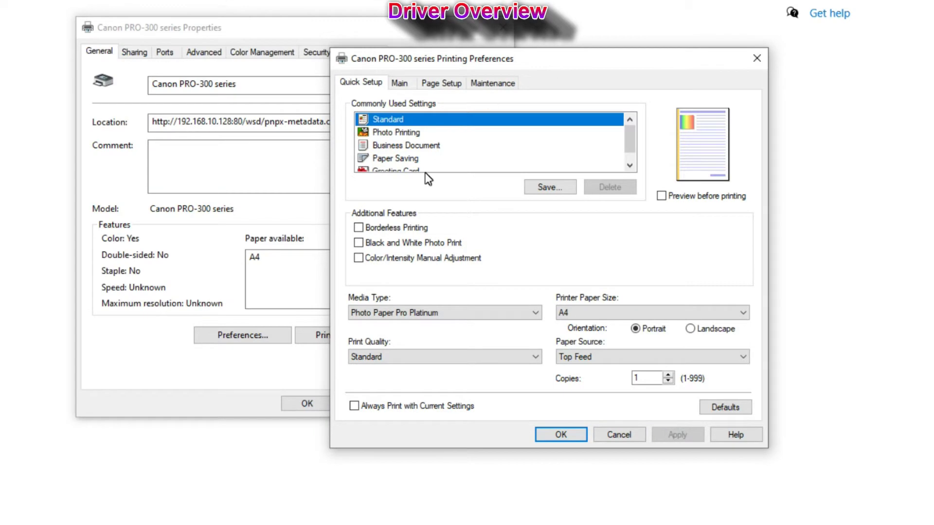
Try the Borderless Printing, Black and White Photo Print and Color/Intensity Manual Adjustment features in Quick Setup
{"action": "left_click", "coordinate": [360, 228]}
{"action": "left_click", "coordinate": [508, 305]}
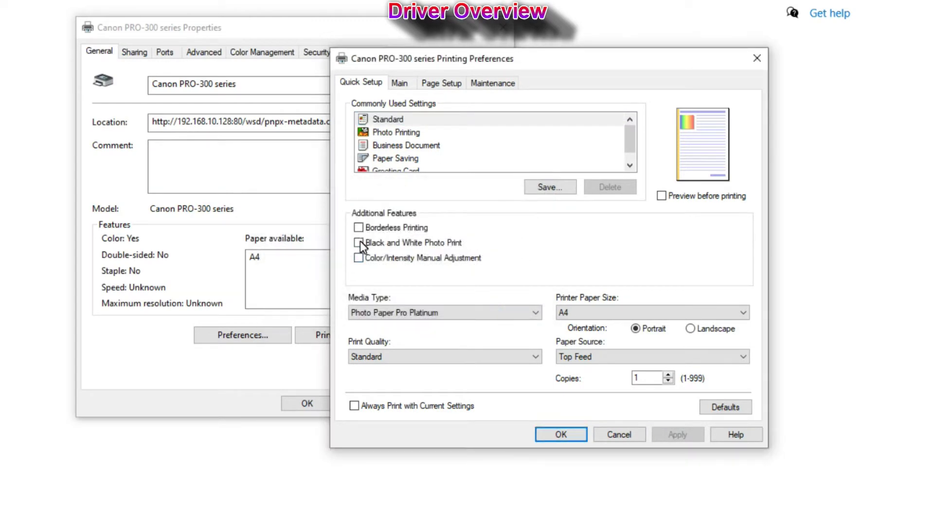
{"action": "left_click", "coordinate": [359, 243]}
{"action": "left_click", "coordinate": [359, 258]}
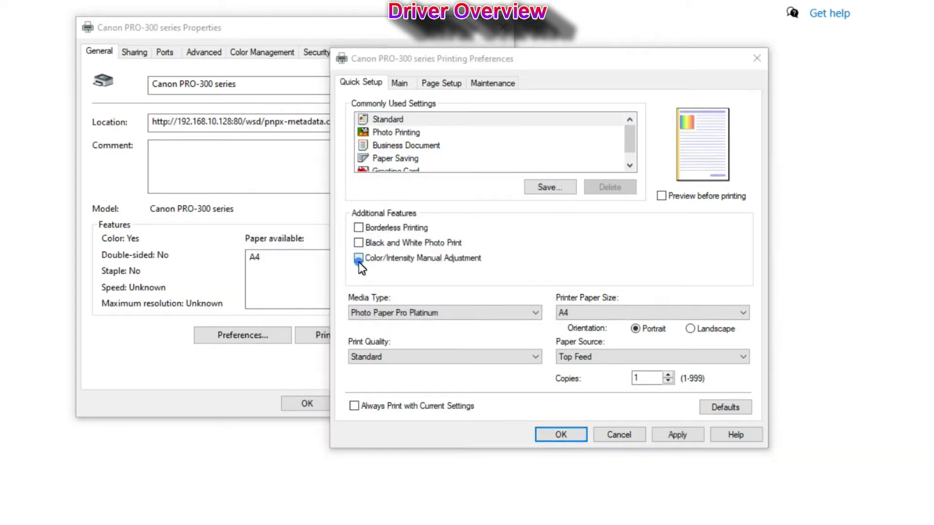
Set the media type to Photo Paper Pro Luster and the print quality to Highest
{"action": "left_click", "coordinate": [422, 313]}
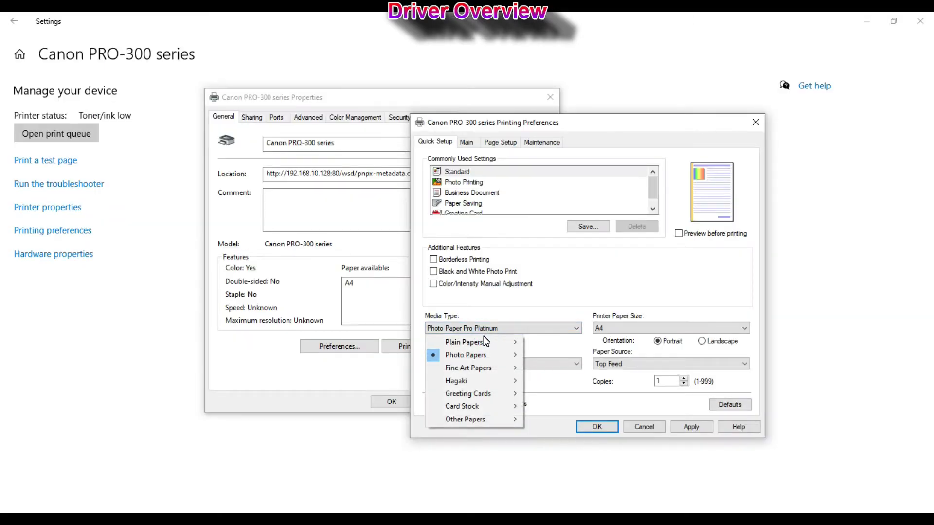
{"action": "left_click", "coordinate": [479, 360]}
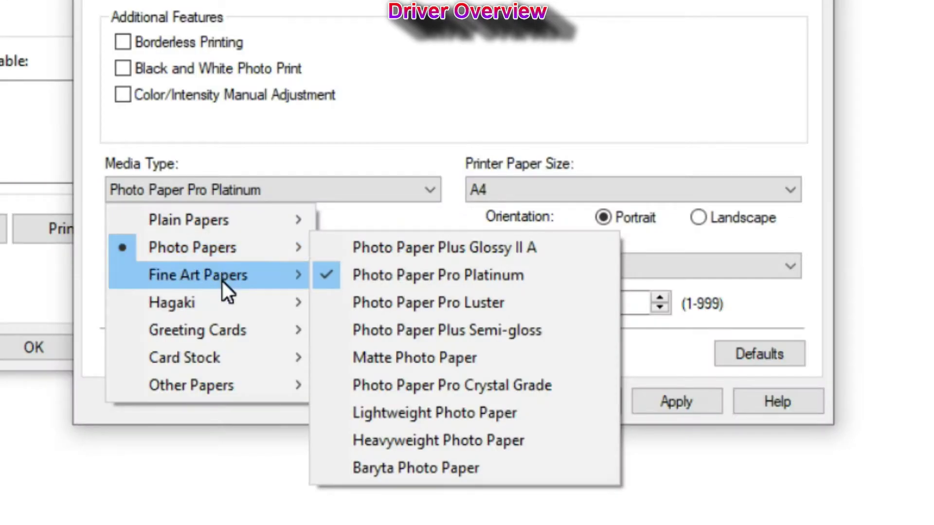
{"action": "left_click", "coordinate": [221, 281]}
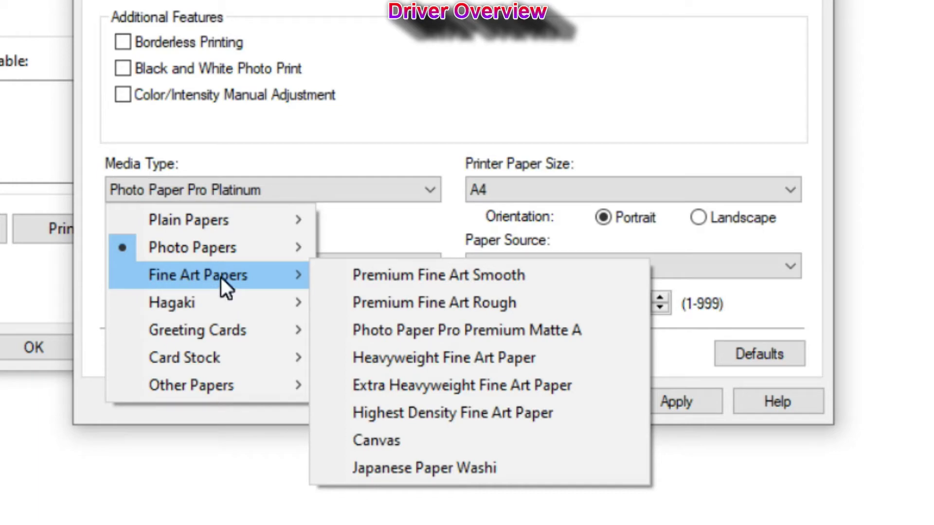
{"action": "mouse_move", "coordinate": [224, 251]}
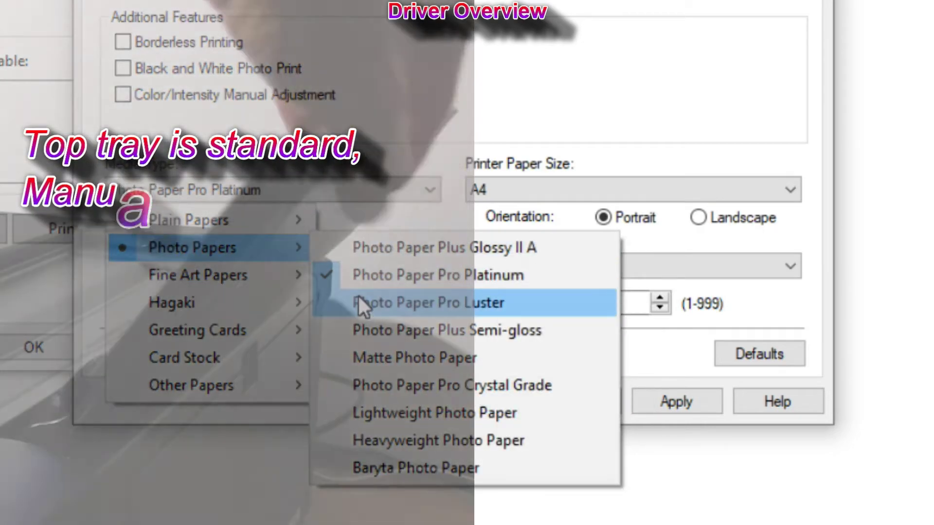
{"action": "left_click", "coordinate": [358, 302]}
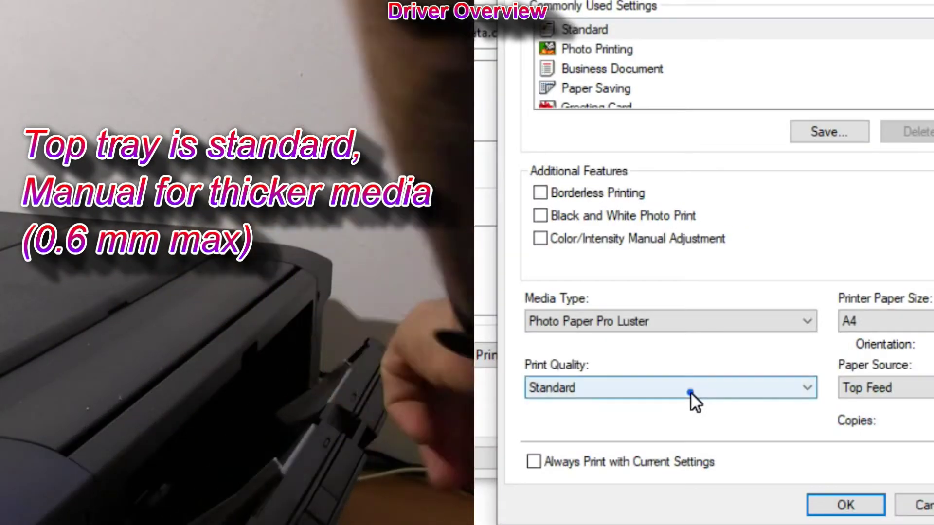
{"action": "left_click", "coordinate": [687, 389]}
{"action": "left_click", "coordinate": [623, 404]}
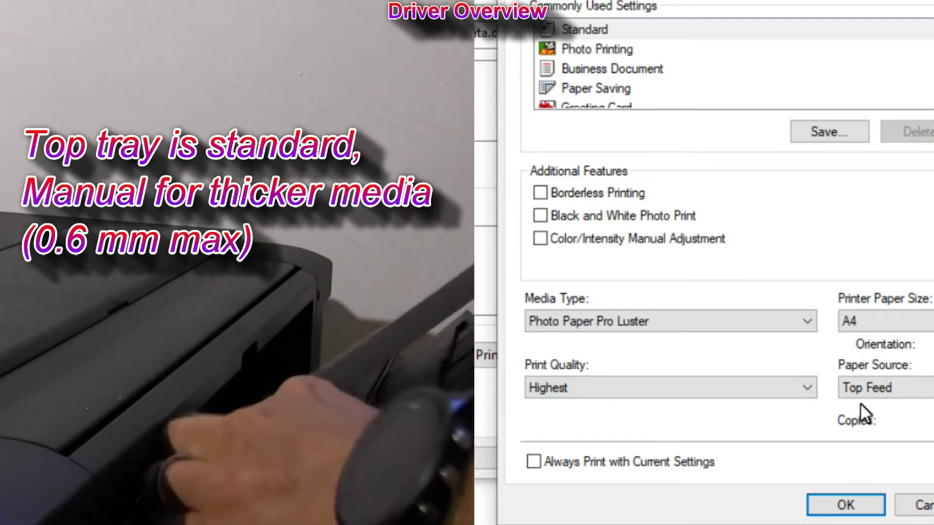
Review the available paper sources and the driver's Main print settings
{"action": "left_click", "coordinate": [870, 388]}
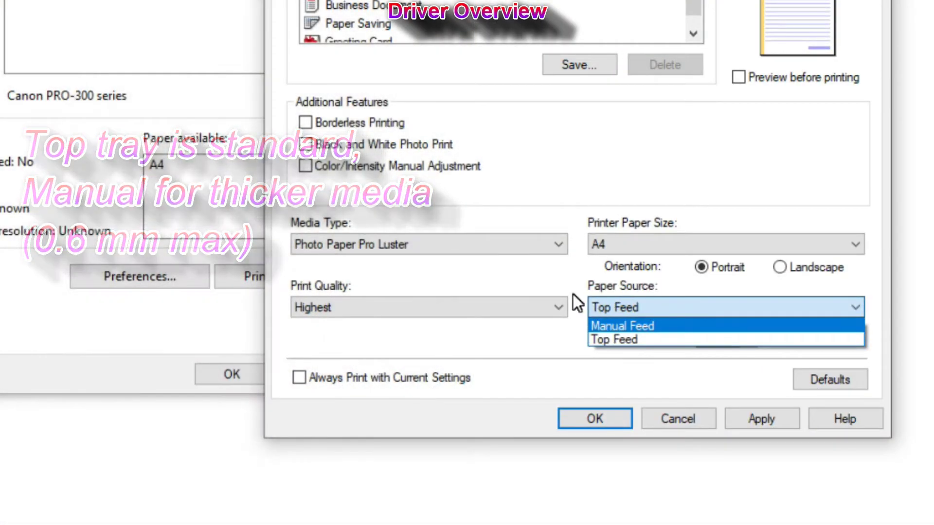
{"action": "left_click", "coordinate": [551, 267]}
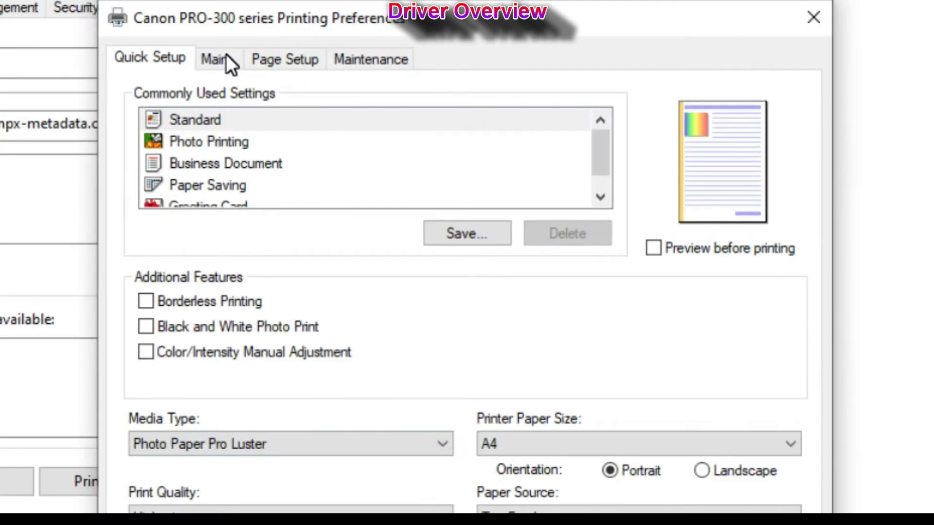
{"action": "left_click", "coordinate": [225, 54]}
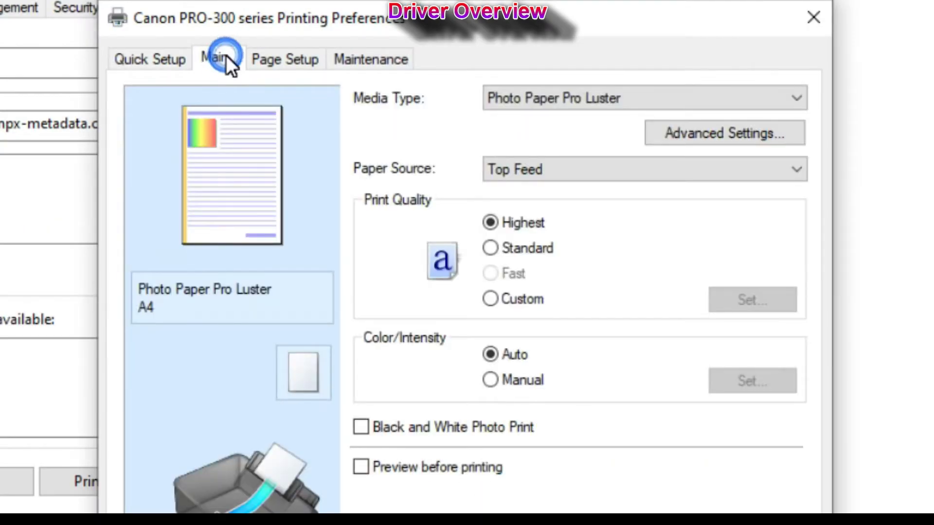
Review the page sizes offered in Page Setup for the Normal-size layout
{"action": "left_click", "coordinate": [282, 61]}
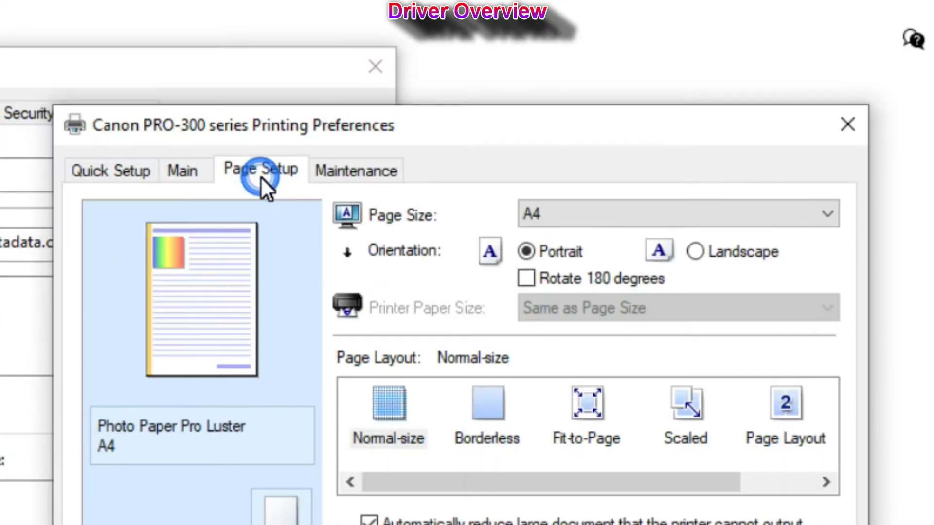
{"action": "left_click", "coordinate": [576, 214]}
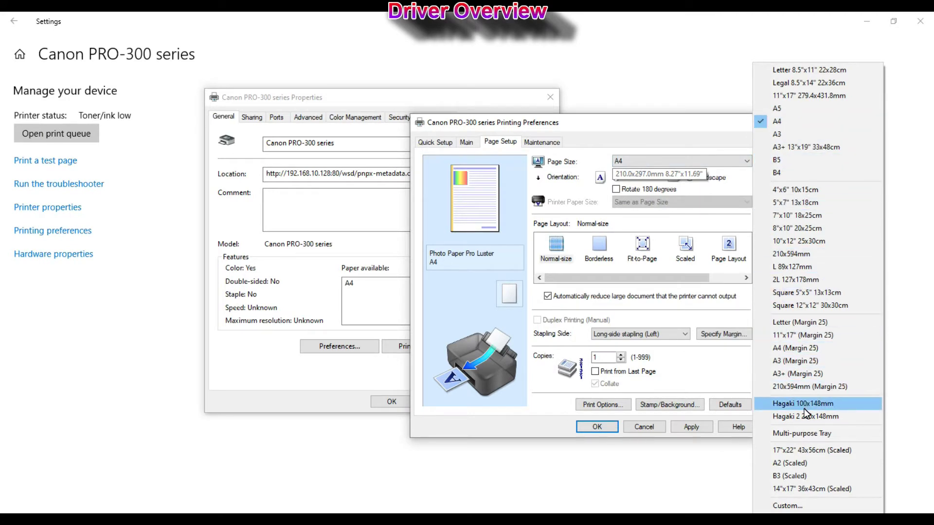
{"action": "left_click", "coordinate": [641, 215]}
Set the page layout to Borderless and the page size to 210x594mm
{"action": "left_click", "coordinate": [602, 247]}
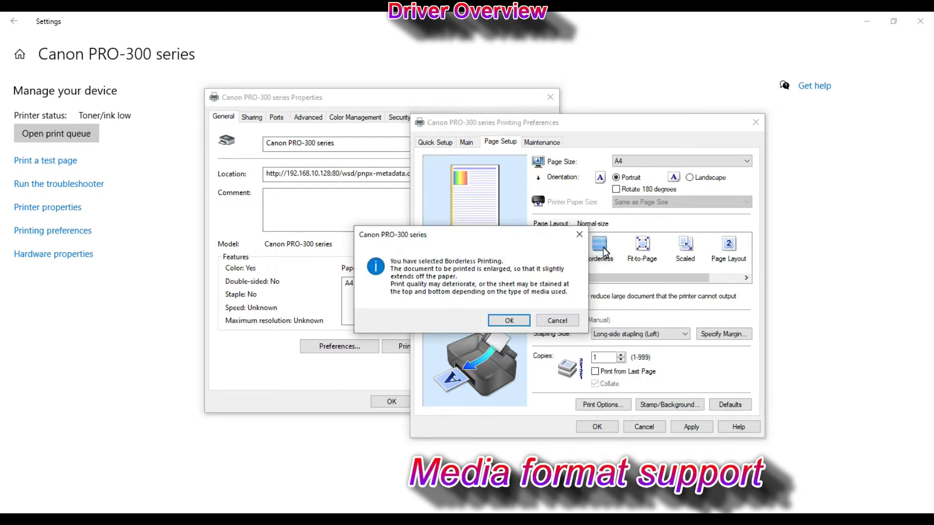
{"action": "left_click", "coordinate": [521, 324]}
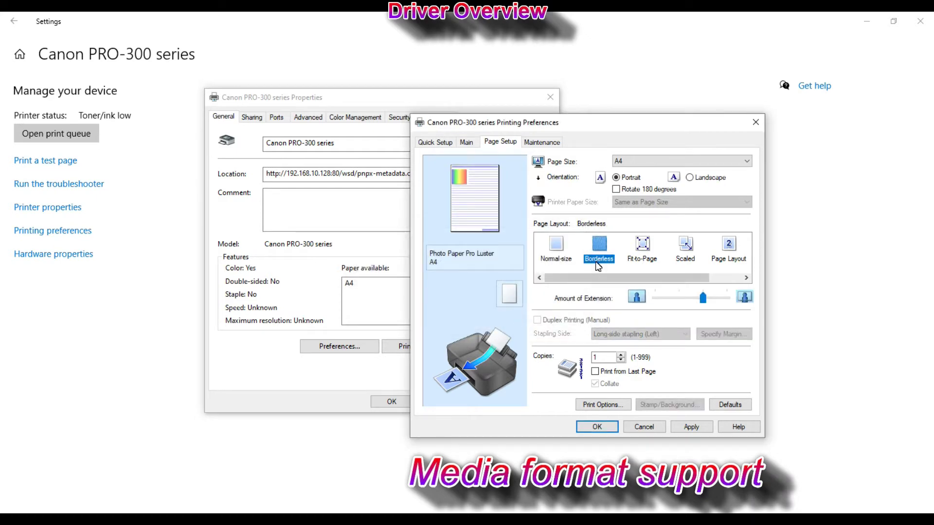
{"action": "left_click", "coordinate": [706, 162]}
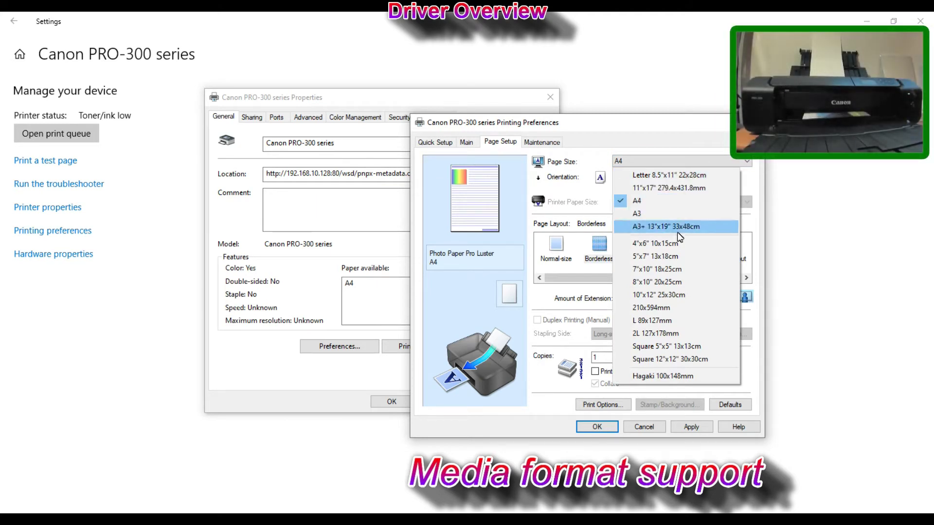
{"action": "left_click", "coordinate": [665, 310]}
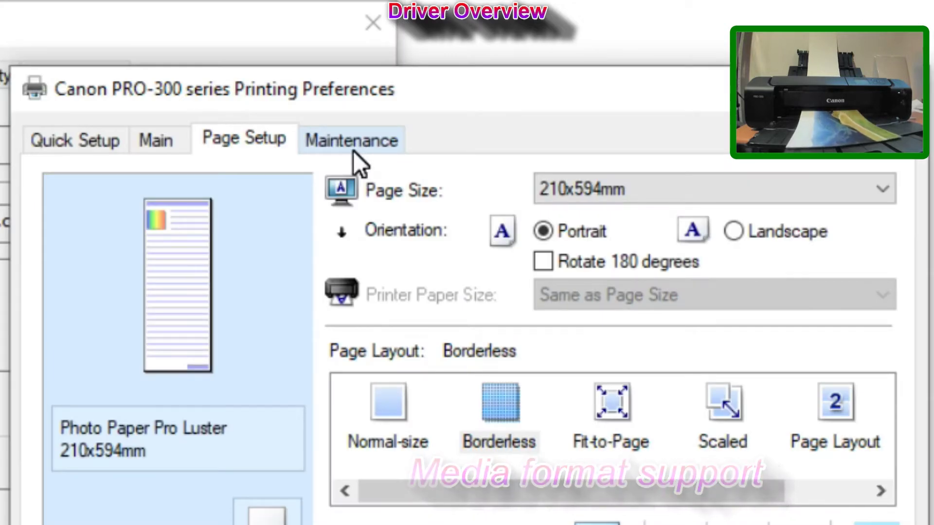
Open the printer driver's Maintenance and Preferences utility
{"action": "left_click", "coordinate": [352, 141]}
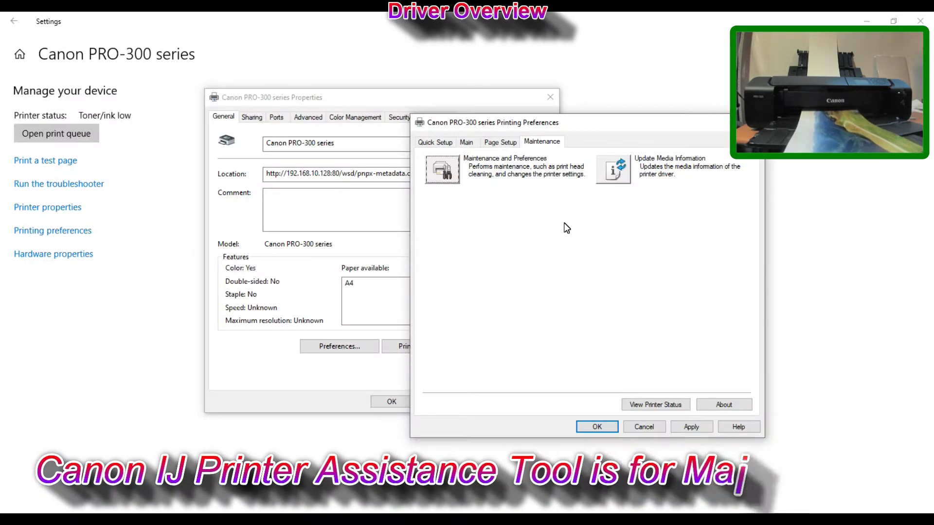
{"action": "left_click", "coordinate": [441, 168]}
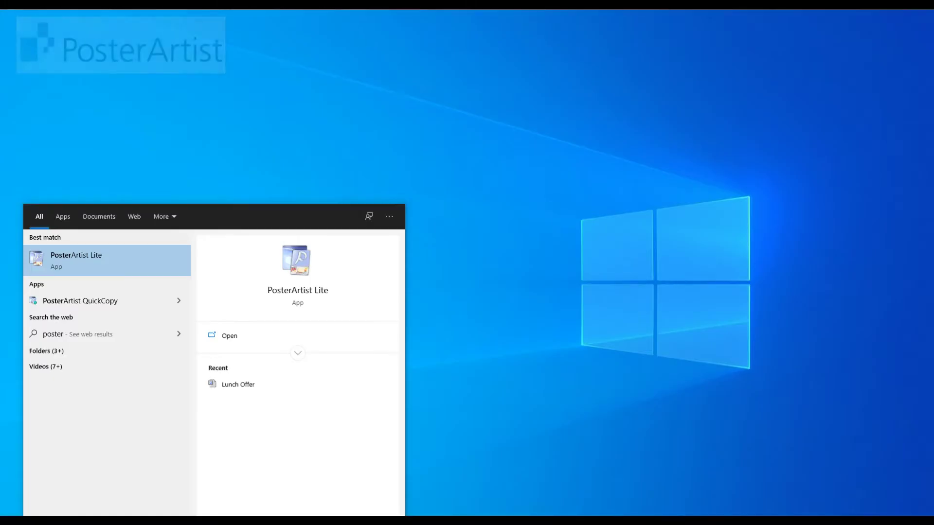
Switch to PosterArtist Lite and load the four-panel calendar template for months 6 to 9
{"action": "left_click", "coordinate": [232, 343]}
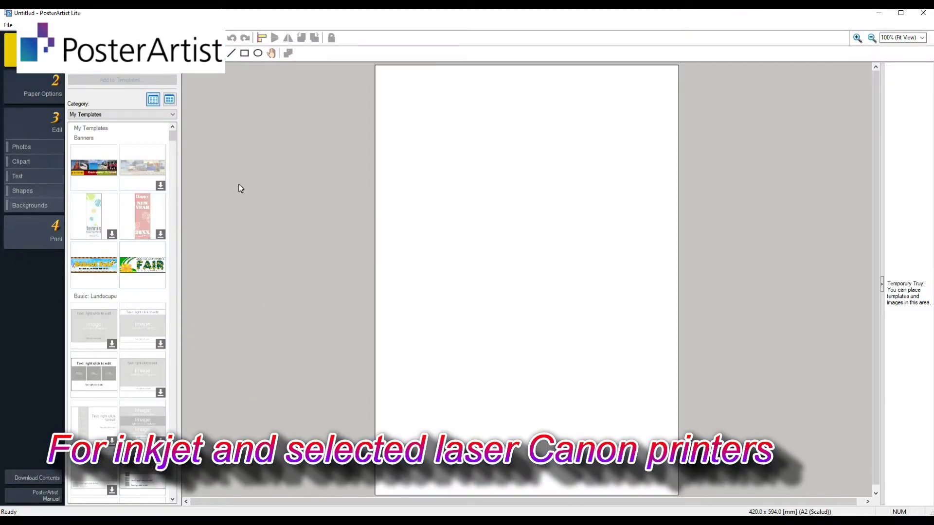
{"action": "left_click_drag", "start_coordinate": [174, 142], "coordinate": [180, 169]}
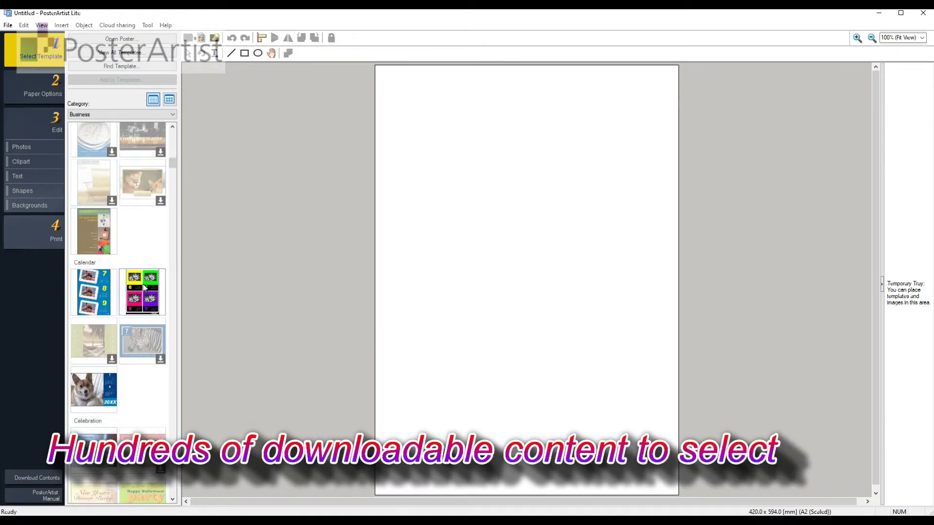
Delete the flower photo from the yellow month 6 panel of the calendar poster
{"action": "left_click", "coordinate": [421, 169]}
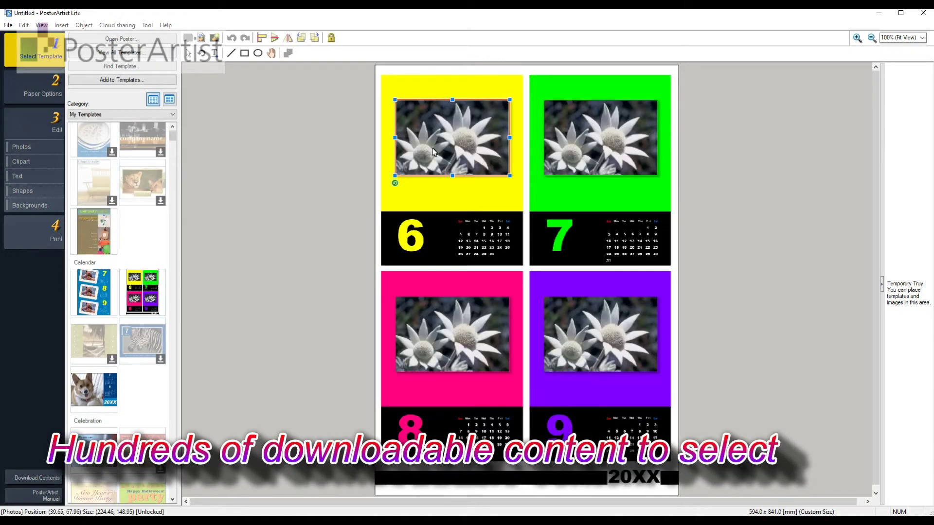
{"action": "key", "text": "Delete"}
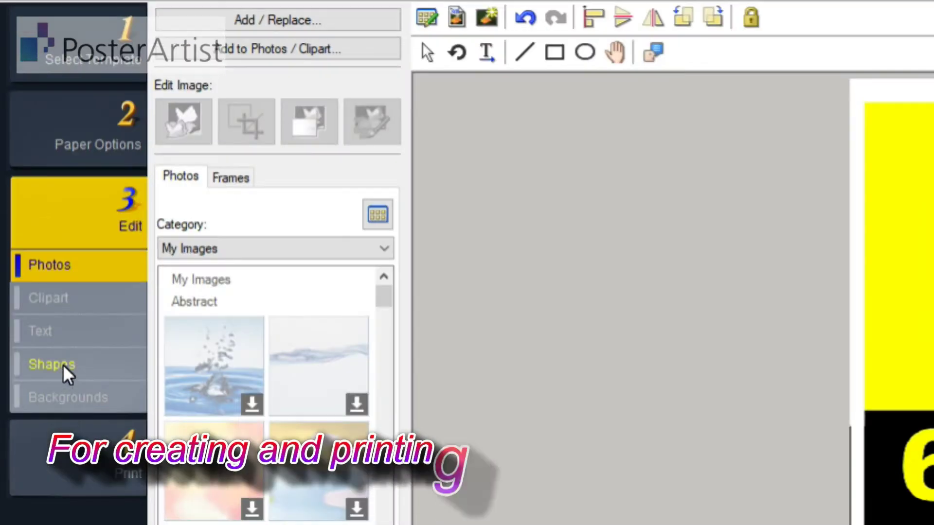
Look through the poster's Shapes, Text, Backgrounds and Photos editing sections and its Paper Options
{"action": "left_click", "coordinate": [24, 190]}
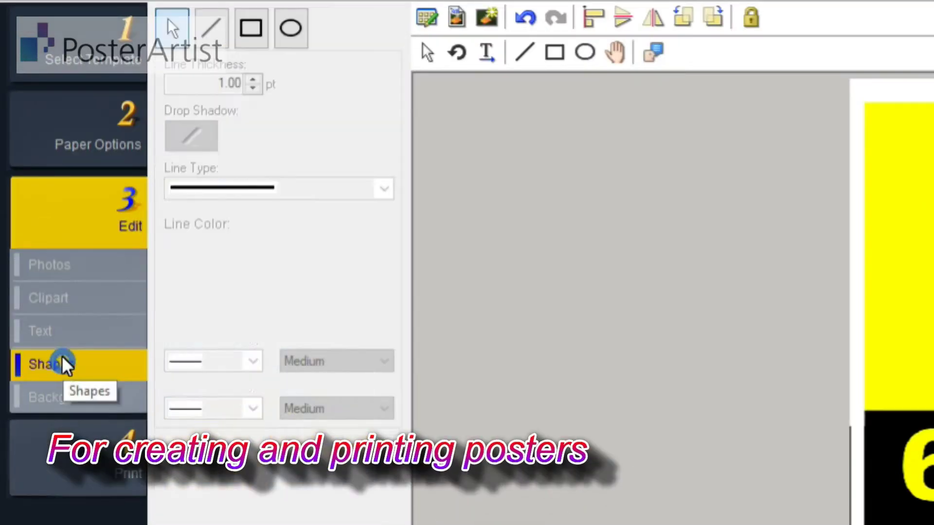
{"action": "left_click", "coordinate": [25, 177]}
{"action": "left_click", "coordinate": [63, 396]}
{"action": "left_click", "coordinate": [63, 365]}
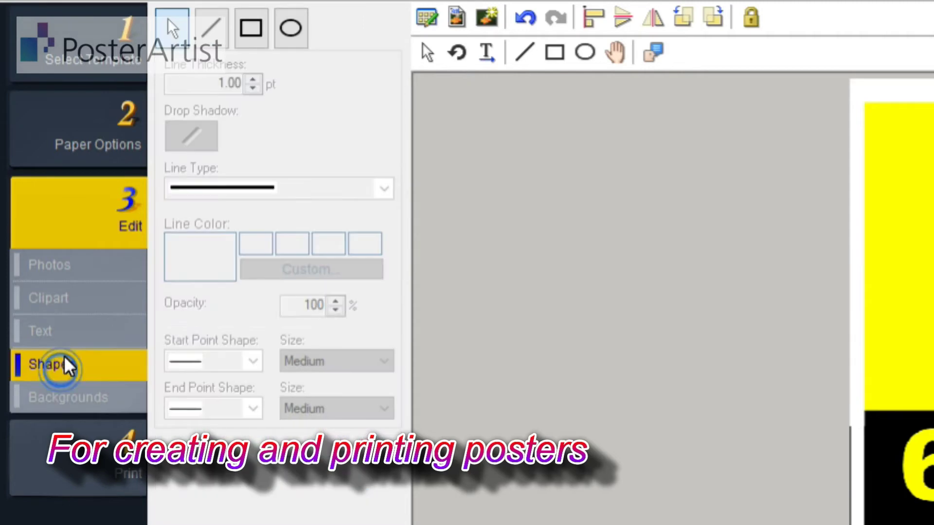
{"action": "left_click", "coordinate": [64, 275]}
{"action": "left_click", "coordinate": [77, 145]}
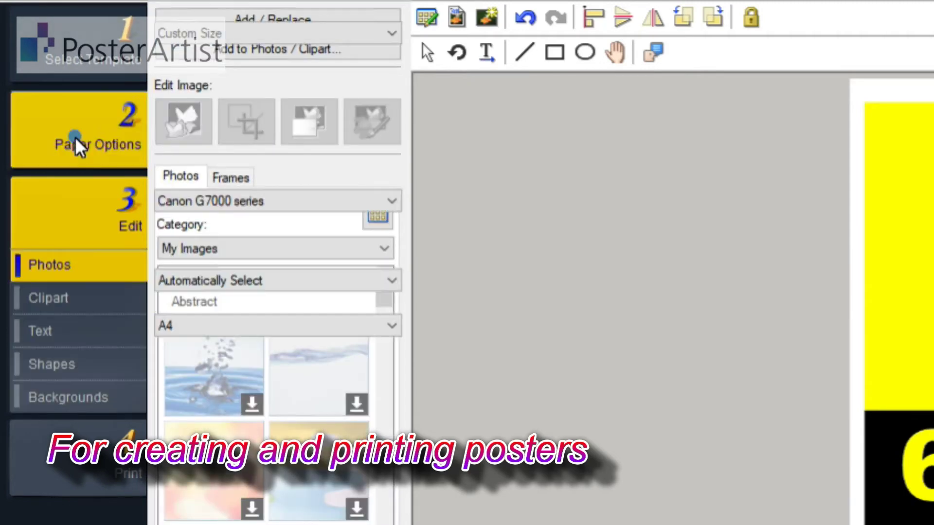
{"action": "left_click", "coordinate": [301, 208]}
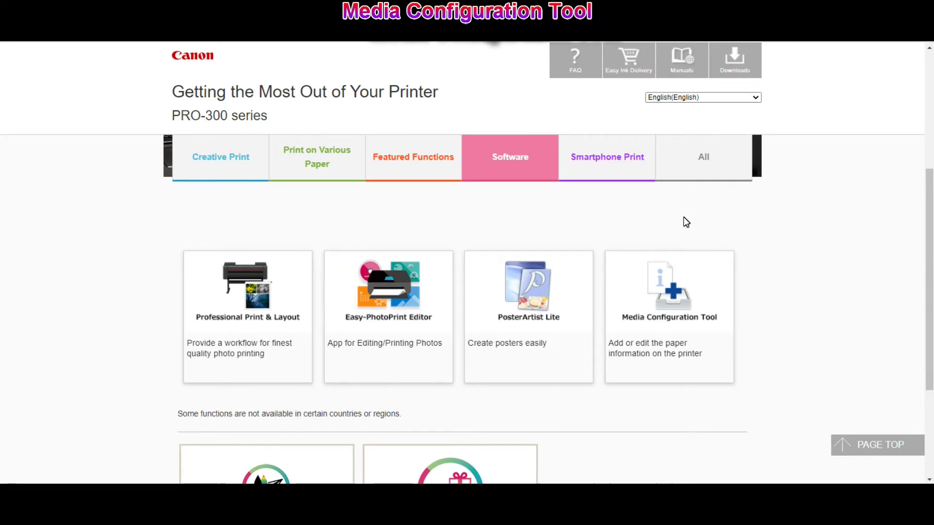
Switch to the browser's PRO-300 software page, download the Media Configuration Tool for Windows, keep the flagged file and launch its setup
{"action": "left_click", "coordinate": [669, 315]}
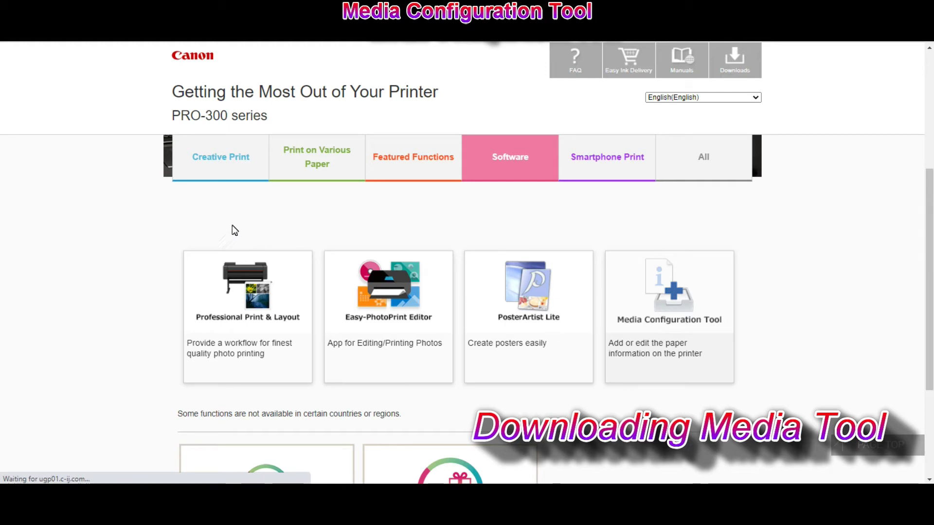
{"action": "scroll", "coordinate": [364, 246], "scroll_direction": "down", "scroll_amount": 3}
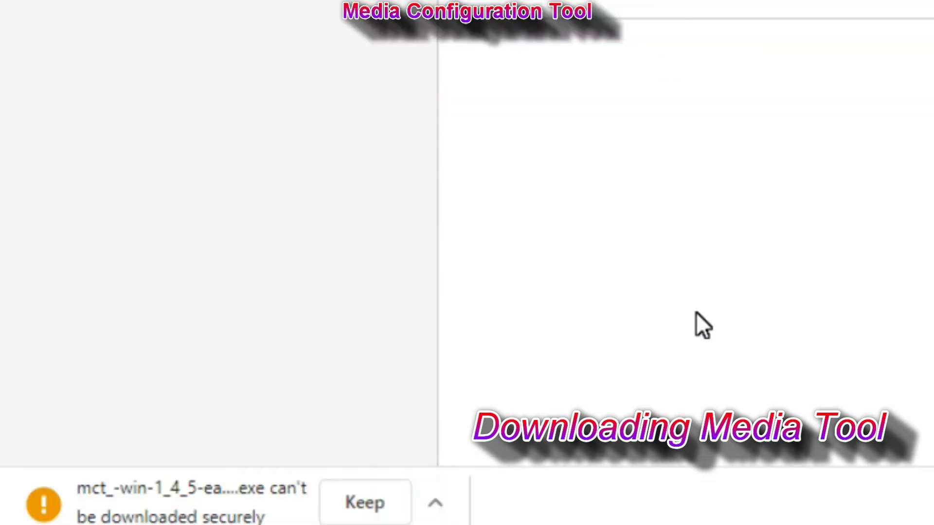
{"action": "left_click", "coordinate": [146, 474]}
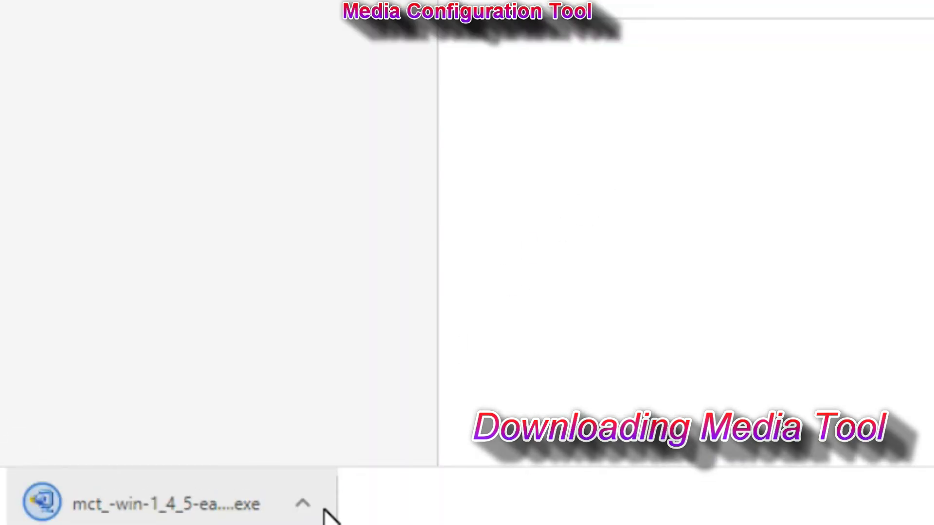
{"action": "left_click", "coordinate": [304, 503]}
{"action": "left_click", "coordinate": [396, 320]}
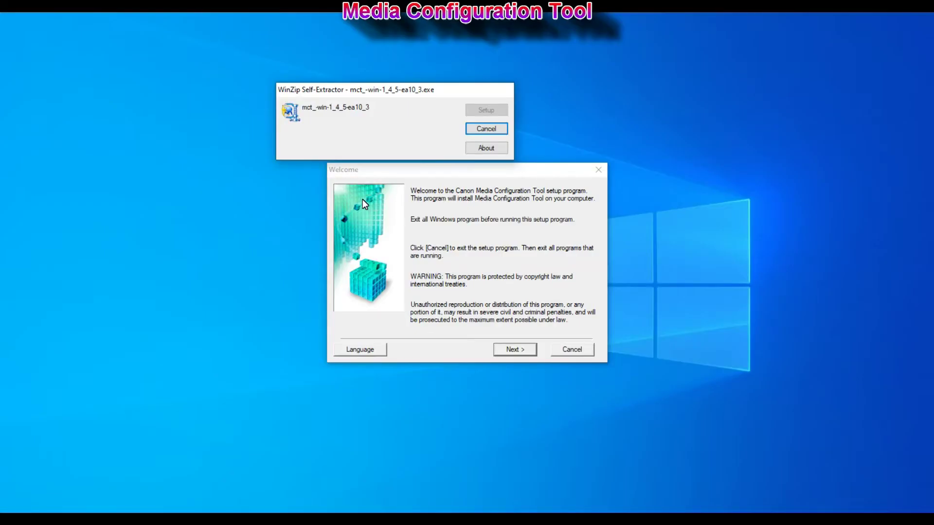
Complete the Media Configuration Tool setup, accepting the place of residence, licence and default installation folder, and close the installer
{"action": "key", "text": "Return"}
{"action": "key", "text": "Down"}
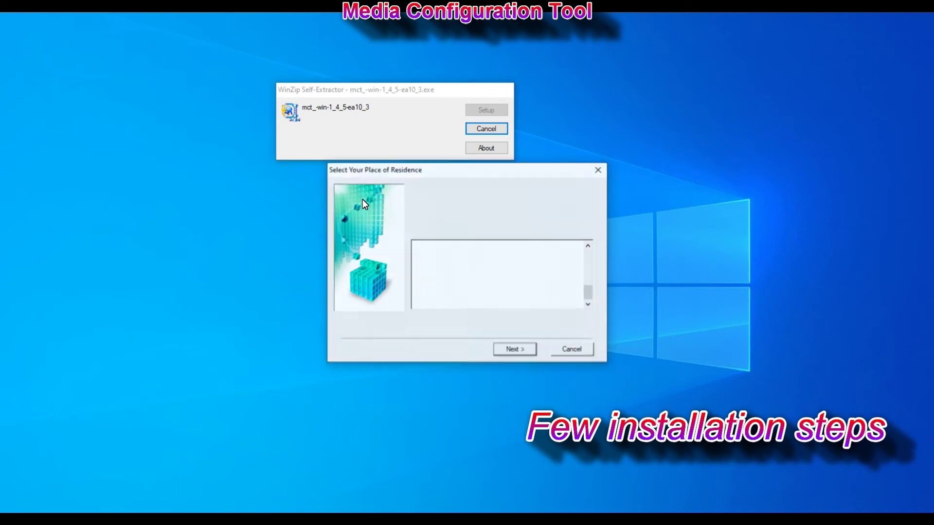
{"action": "key", "text": "Return"}
{"action": "scroll", "coordinate": [363, 201], "scroll_direction": "down", "scroll_amount": 3}
{"action": "scroll", "coordinate": [363, 201], "scroll_direction": "down", "scroll_amount": 15}
{"action": "key", "text": "Return"}
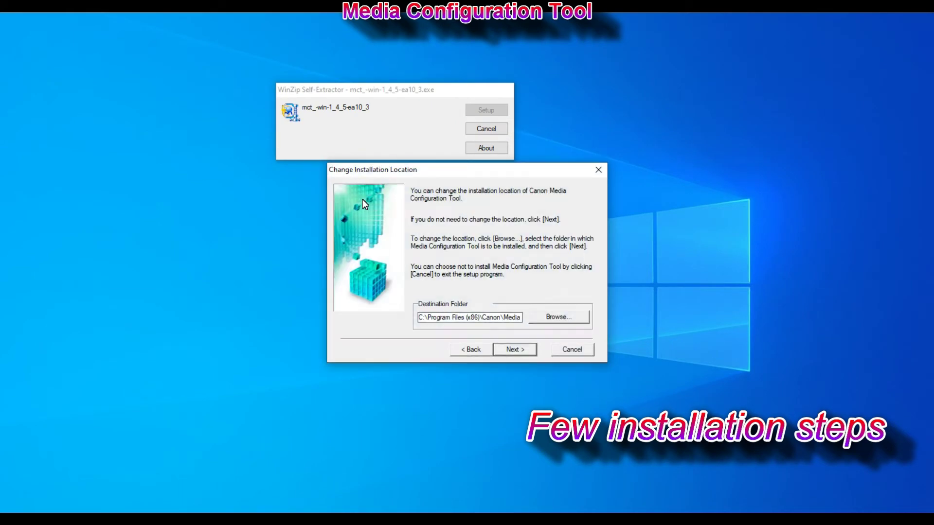
{"action": "key", "text": "Return"}
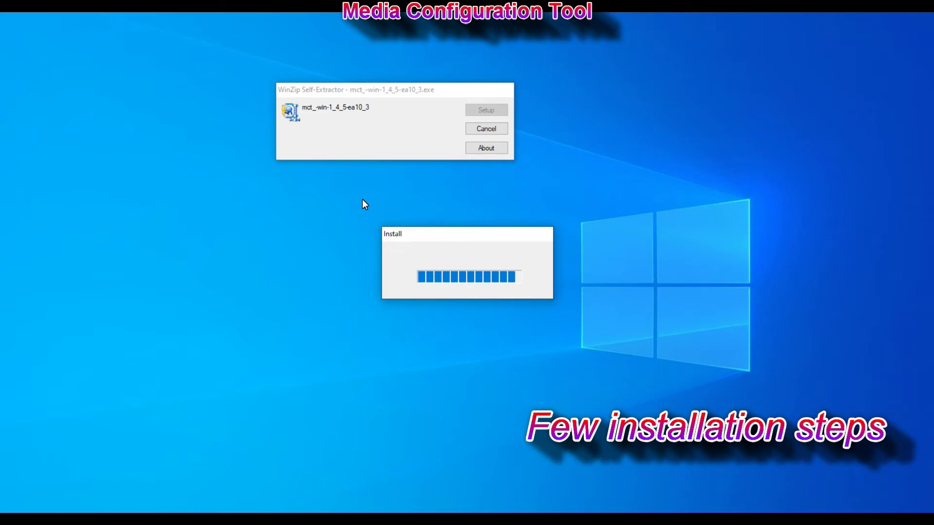
{"action": "key", "text": "Return"}
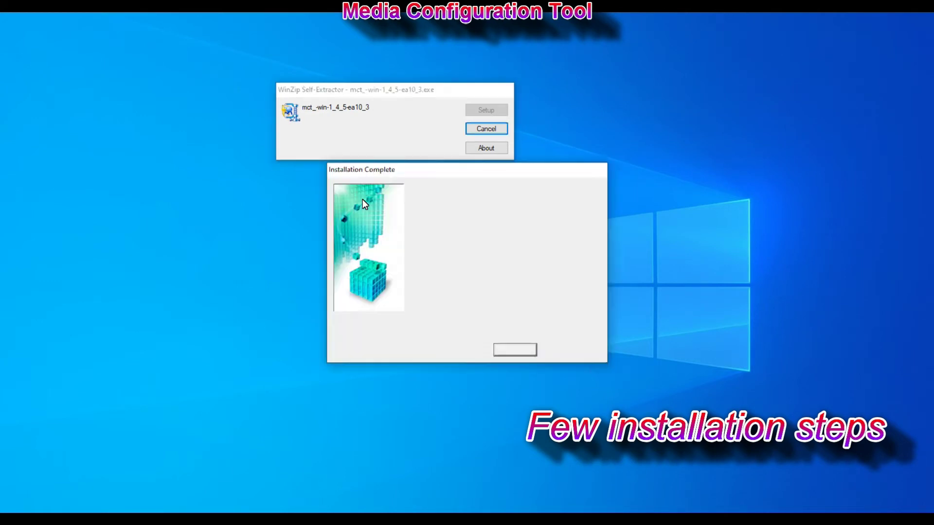
{"action": "key", "text": "Return"}
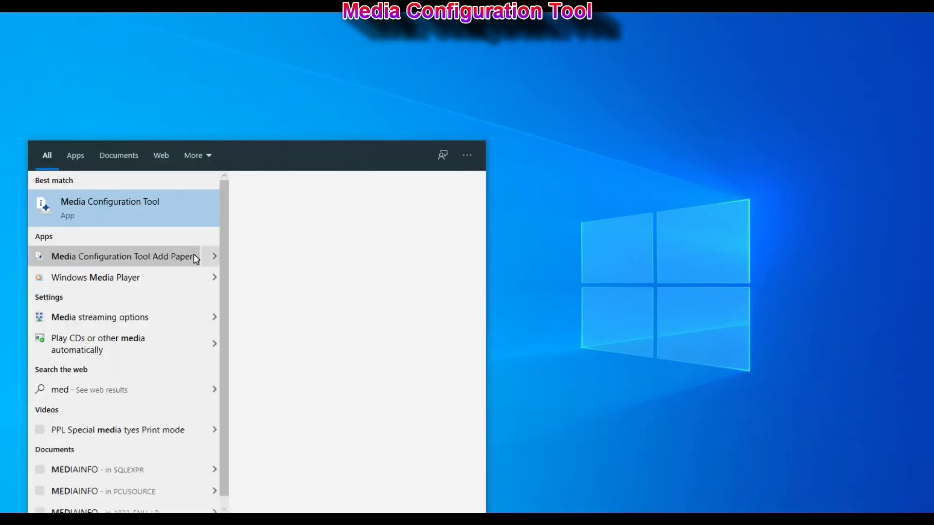
Launch Media Configuration Tool and select the PRO-300 series with the IPv6 connection as the base printer
{"action": "left_click", "coordinate": [138, 206]}
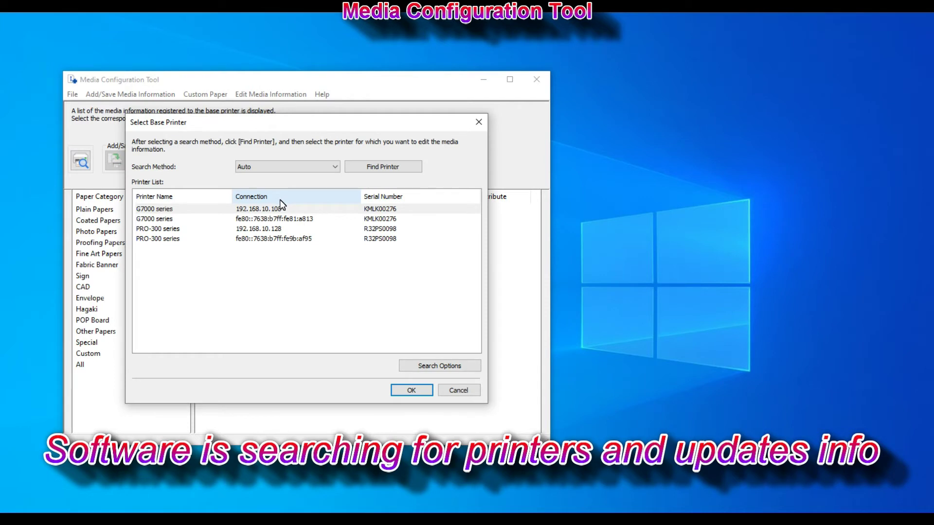
{"action": "left_click", "coordinate": [268, 240]}
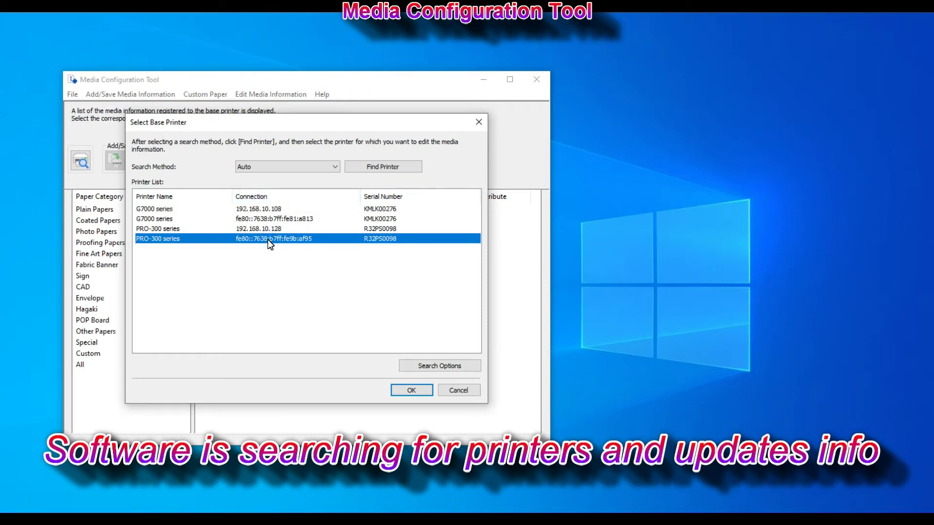
{"action": "left_click", "coordinate": [401, 392]}
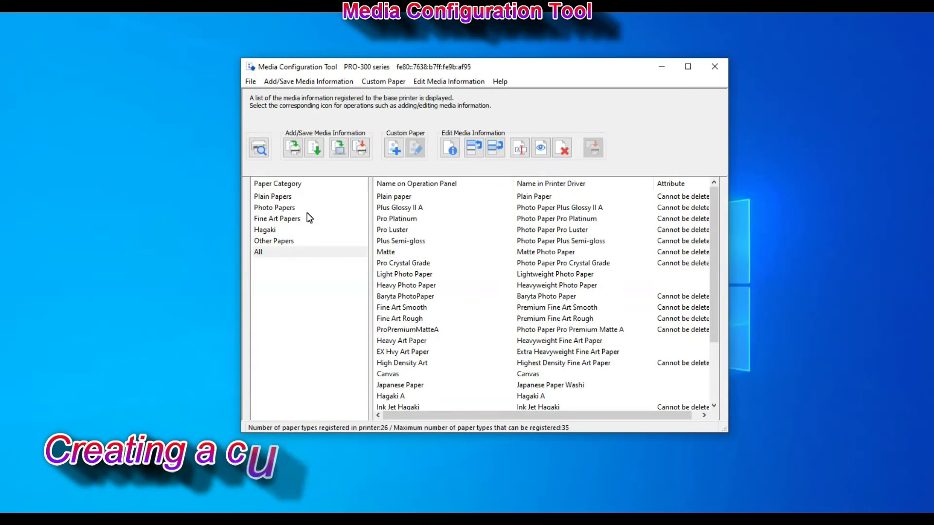
Start creating a custom paper based on Heavy Art Paper from the Fine Art Papers category
{"action": "left_click", "coordinate": [398, 150]}
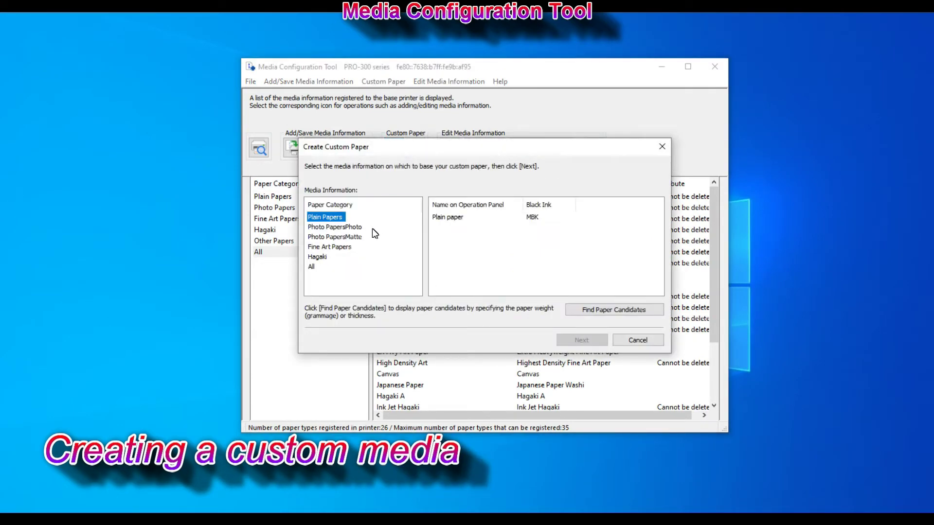
{"action": "left_click", "coordinate": [349, 227]}
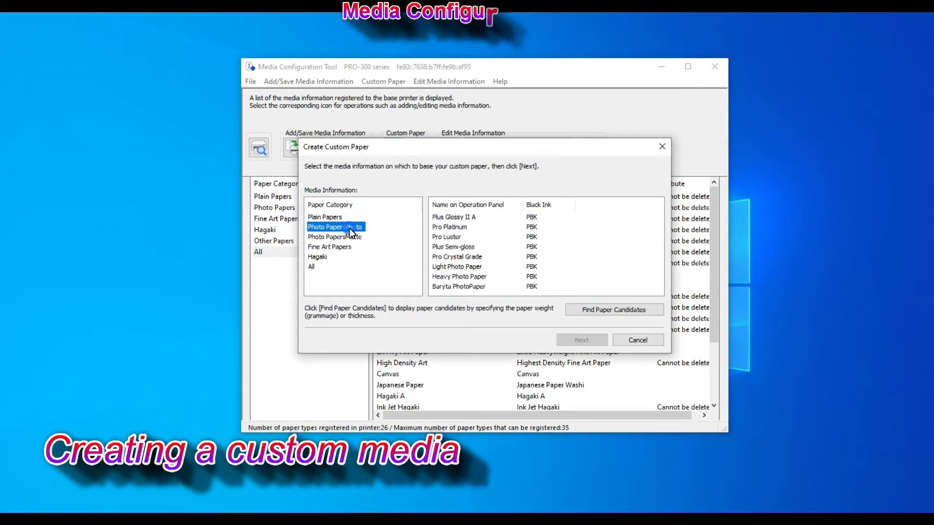
{"action": "left_click", "coordinate": [348, 237]}
{"action": "left_click", "coordinate": [350, 247]}
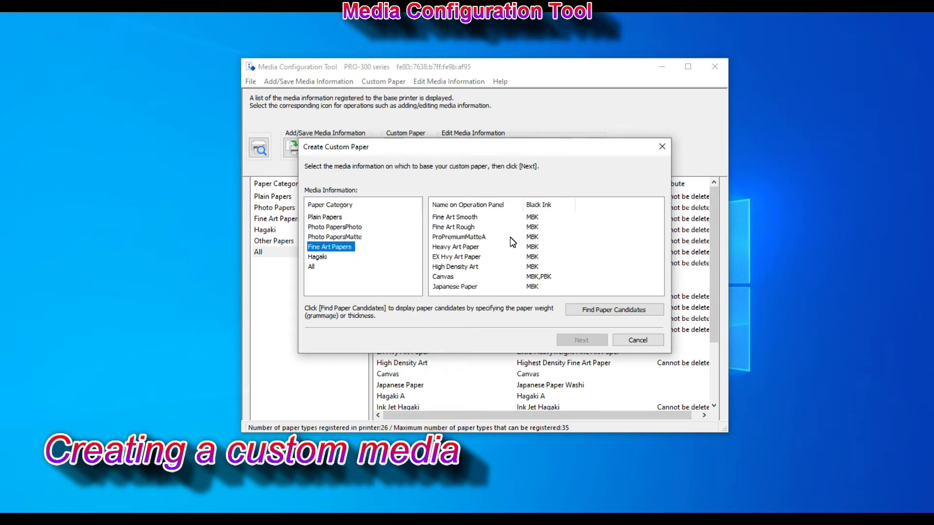
{"action": "left_click", "coordinate": [471, 247]}
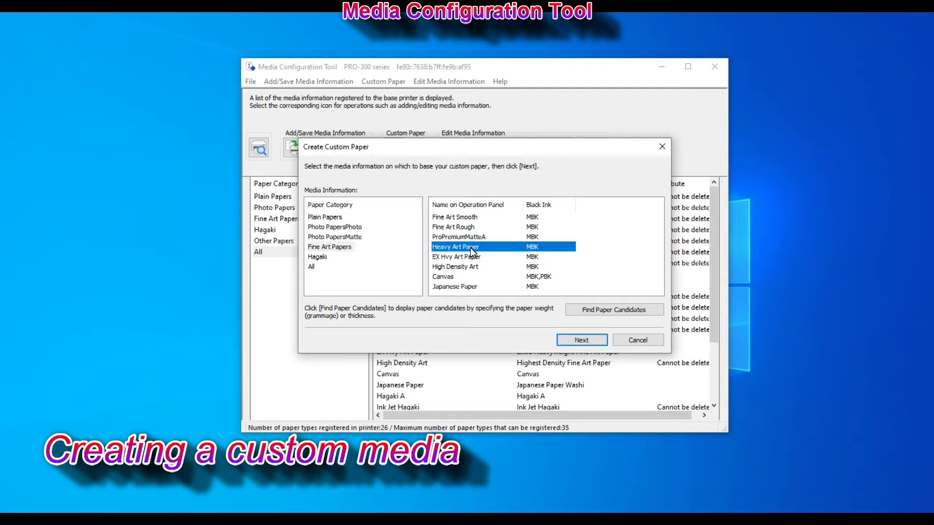
{"action": "left_click", "coordinate": [595, 341]}
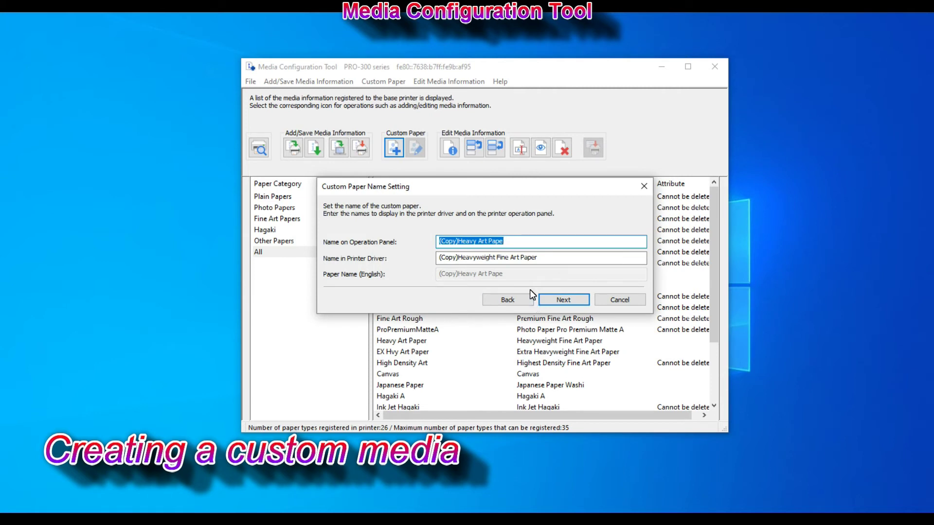
Name the custom paper Print Cloud Heavy for both operation panel and printer driver, and update the media information on the base printer
{"action": "type", "text": "Print Cloud HEavy"}
{"action": "key", "text": "BackSpace"}
{"action": "key", "text": "BackSpace"}
{"action": "key", "text": "BackSpace"}
{"action": "key", "text": "BackSpace"}
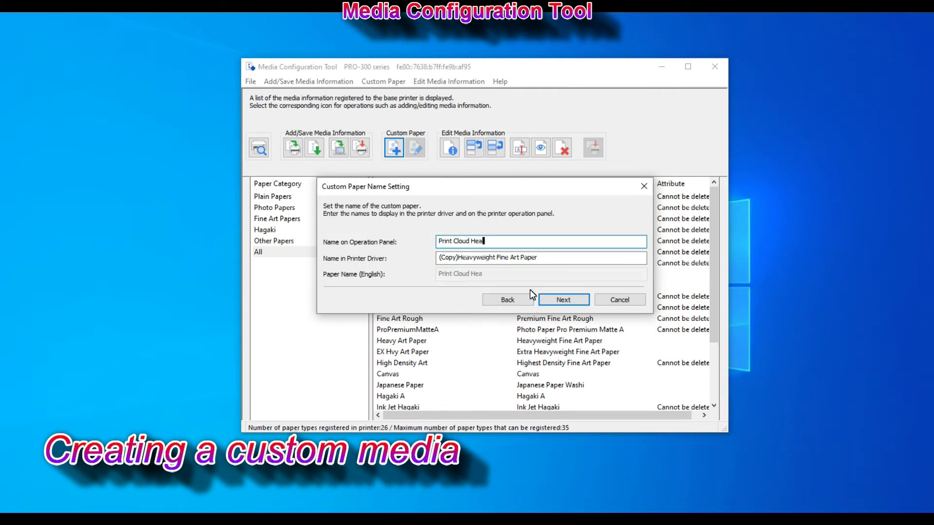
{"action": "type", "text": "eavy"}
{"action": "key", "text": "Tab"}
{"action": "type", "text": "Print Cloud Heavy"}
{"action": "left_click", "coordinate": [564, 300]}
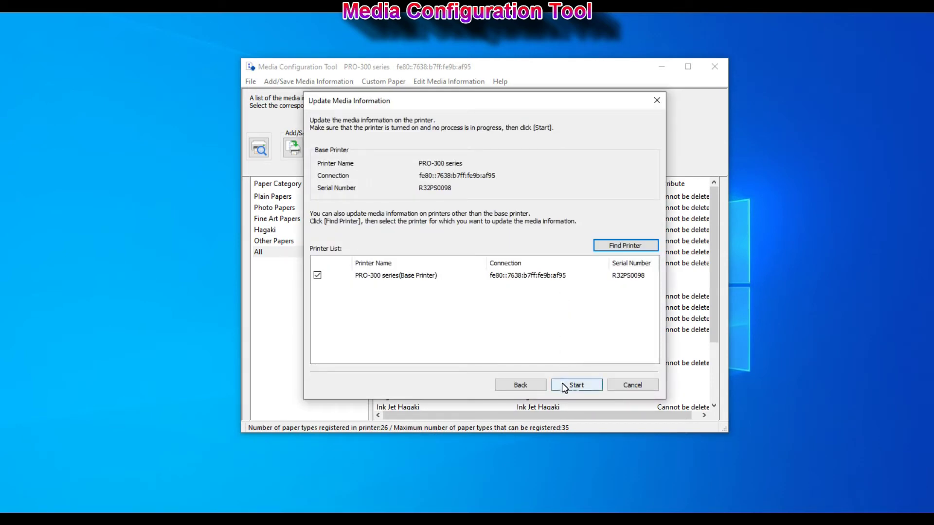
{"action": "left_click", "coordinate": [588, 386]}
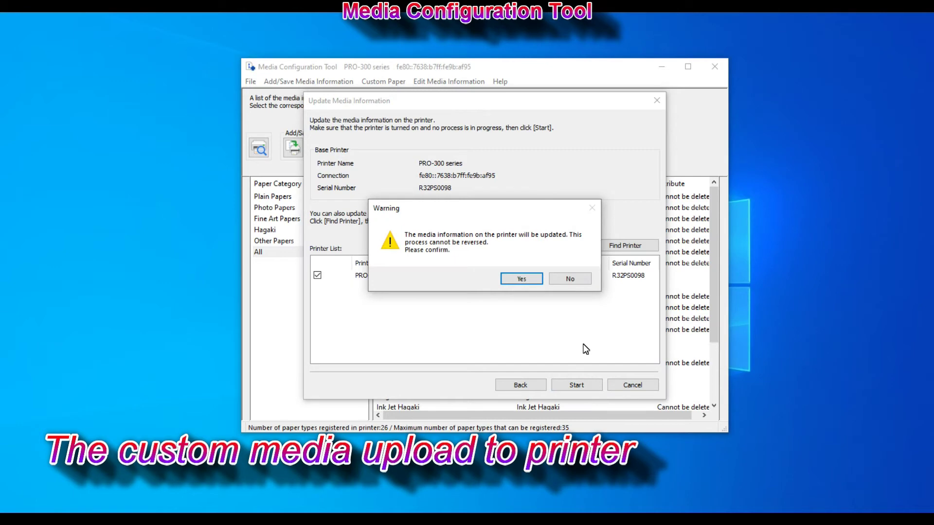
{"action": "left_click", "coordinate": [526, 282]}
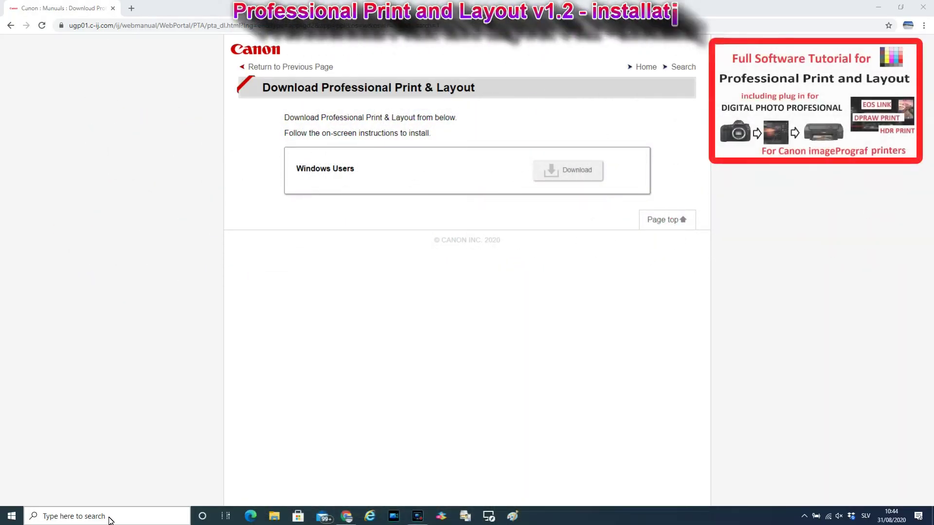
Search Windows for "profe", check the Professional Print & Layout and Plug-In Install entries, and launch Professional Print & Layout
{"action": "left_click", "coordinate": [112, 519]}
{"action": "type", "text": "profe"}
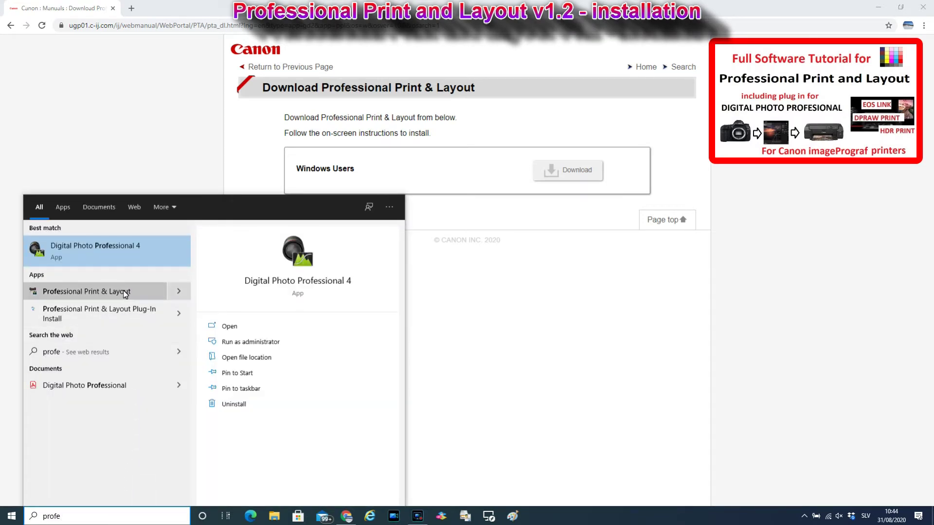
{"action": "left_click", "coordinate": [177, 292]}
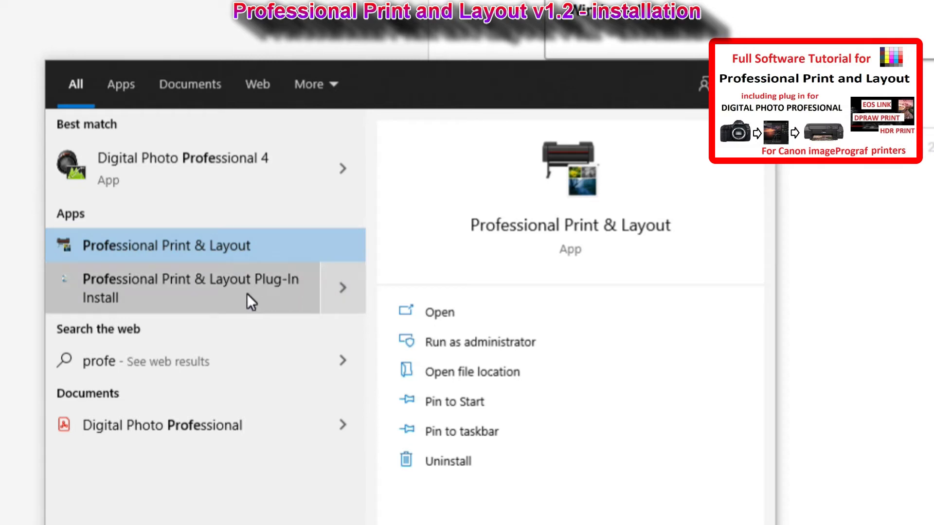
{"action": "left_click", "coordinate": [331, 288]}
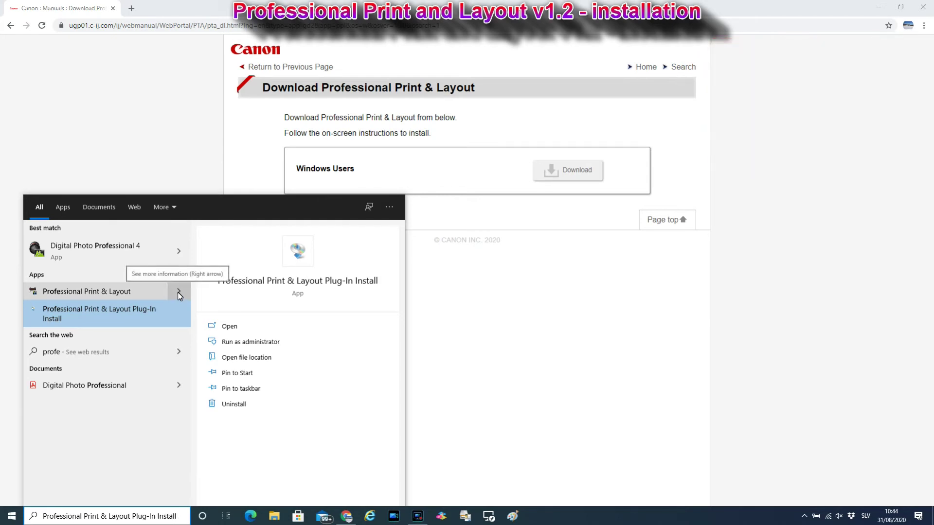
{"action": "left_click", "coordinate": [134, 292]}
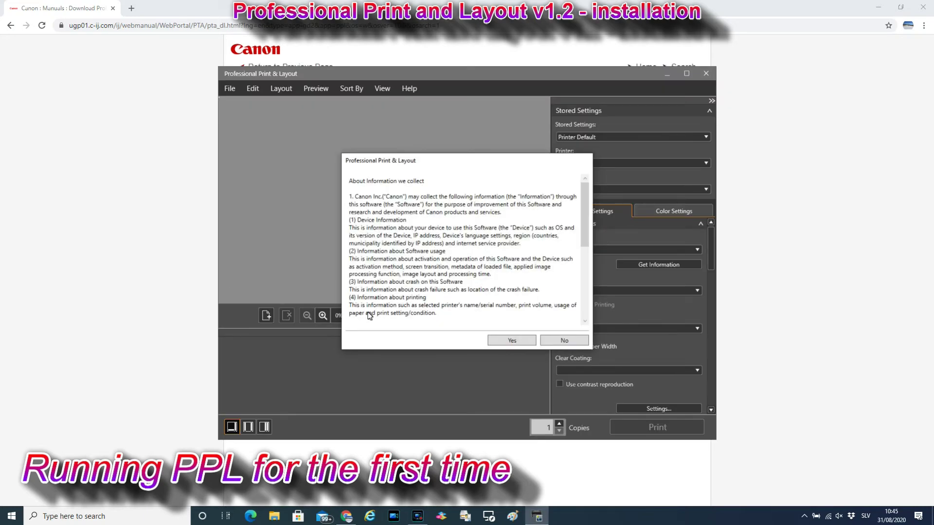
Agree to the information collection terms and display the Guide for New Users to read its printing steps
{"action": "left_click", "coordinate": [501, 341]}
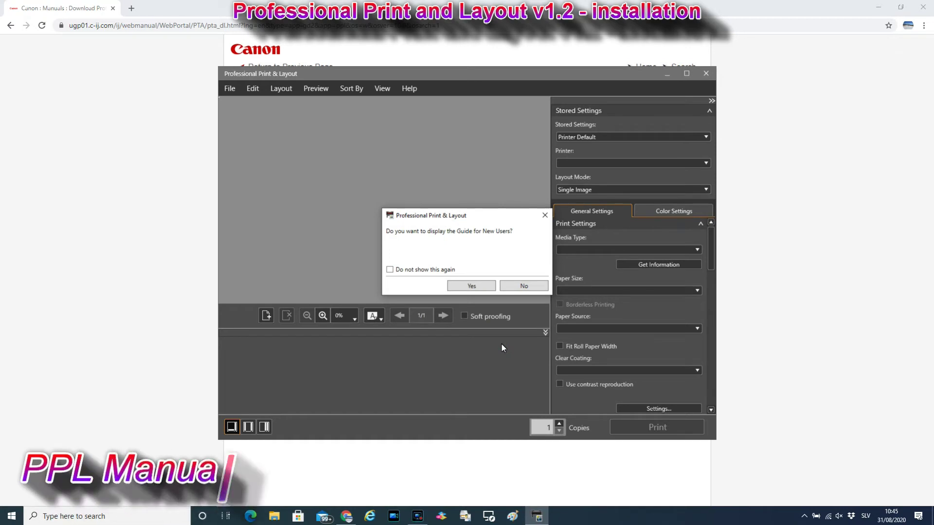
{"action": "left_click", "coordinate": [471, 287]}
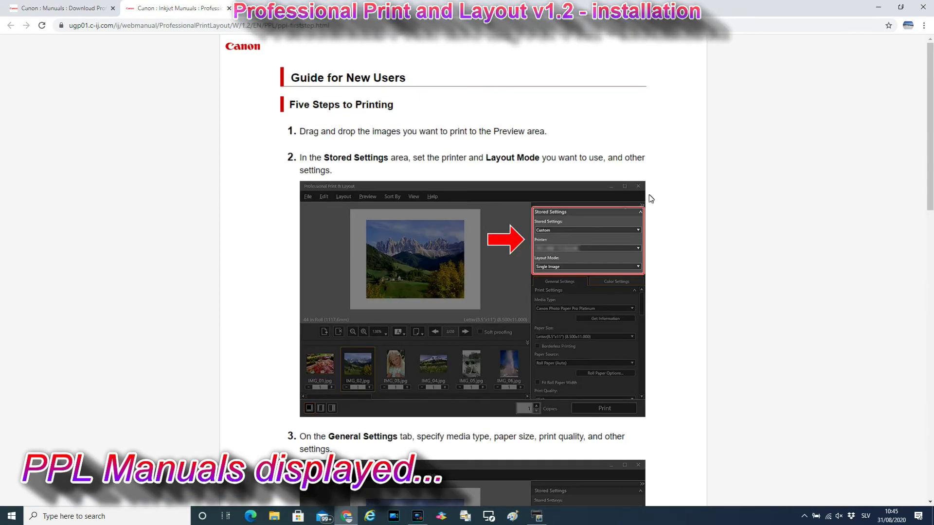
{"action": "scroll", "coordinate": [472, 272], "scroll_direction": "down", "scroll_amount": 15}
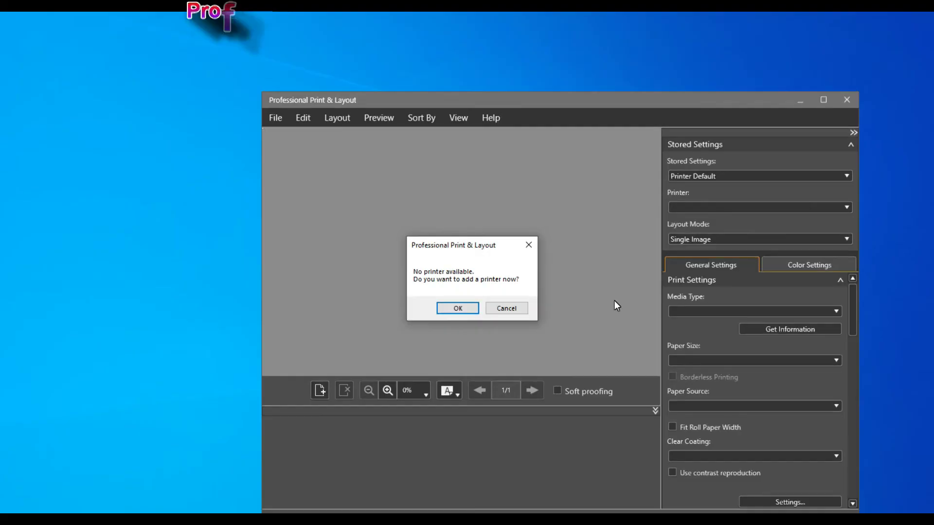
Find available printers with the Auto search and add the PRO-300 series to Professional Print & Layout
{"action": "left_click", "coordinate": [460, 309]}
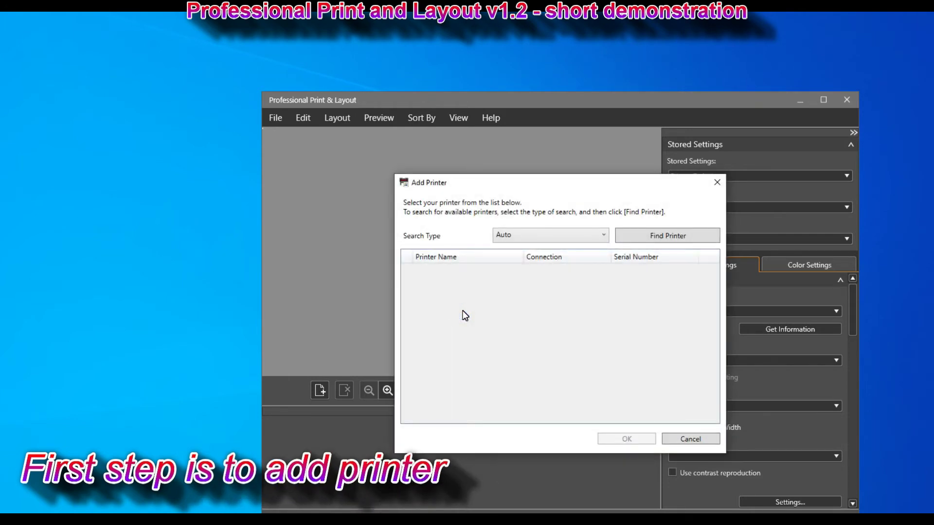
{"action": "left_click", "coordinate": [649, 241]}
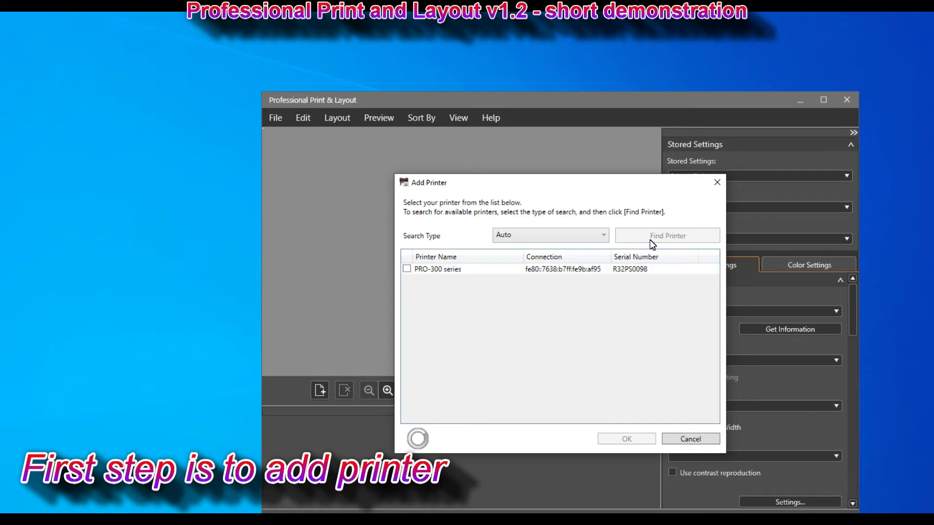
{"action": "left_click", "coordinate": [407, 269]}
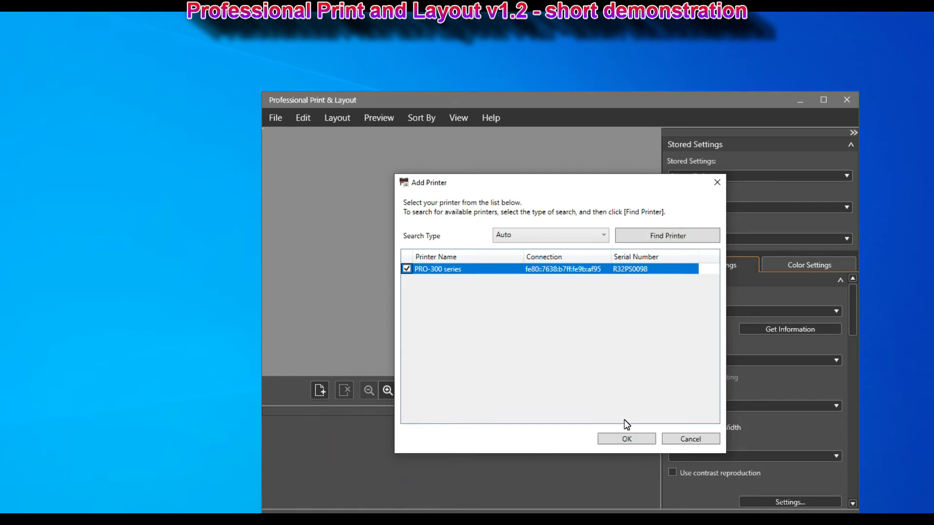
{"action": "left_click", "coordinate": [625, 439]}
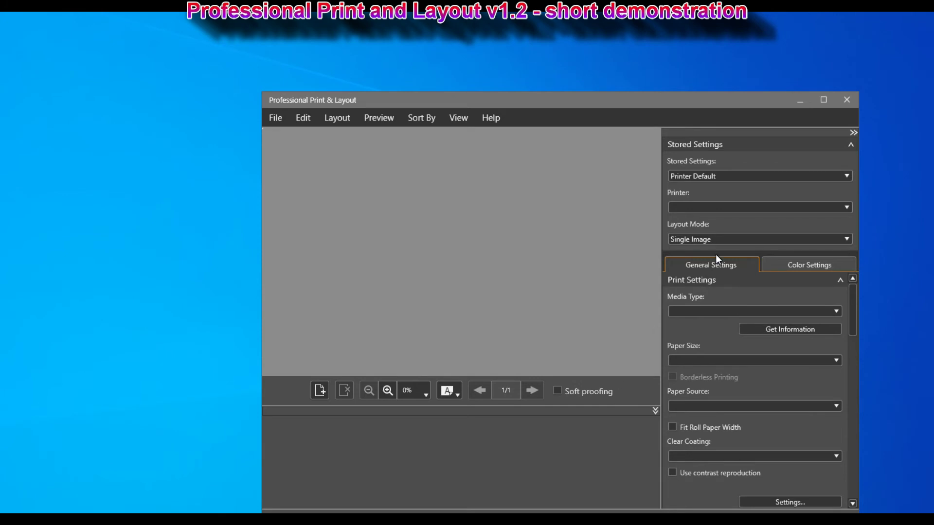
Maximize the window, add the six selected images from the EOS M6 img folder, and set one copy each of _MG_0818, _MG_0715 and IMG_0685
{"action": "left_click", "coordinate": [824, 100]}
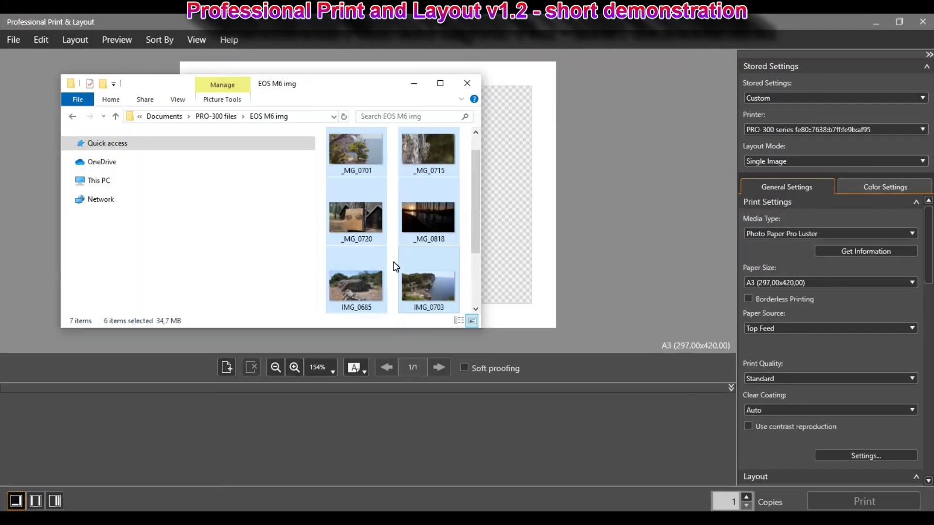
{"action": "left_click_drag", "start_coordinate": [357, 276], "coordinate": [237, 372]}
{"action": "left_click_drag", "start_coordinate": [290, 445], "coordinate": [291, 444]}
{"action": "left_click", "coordinate": [443, 463]}
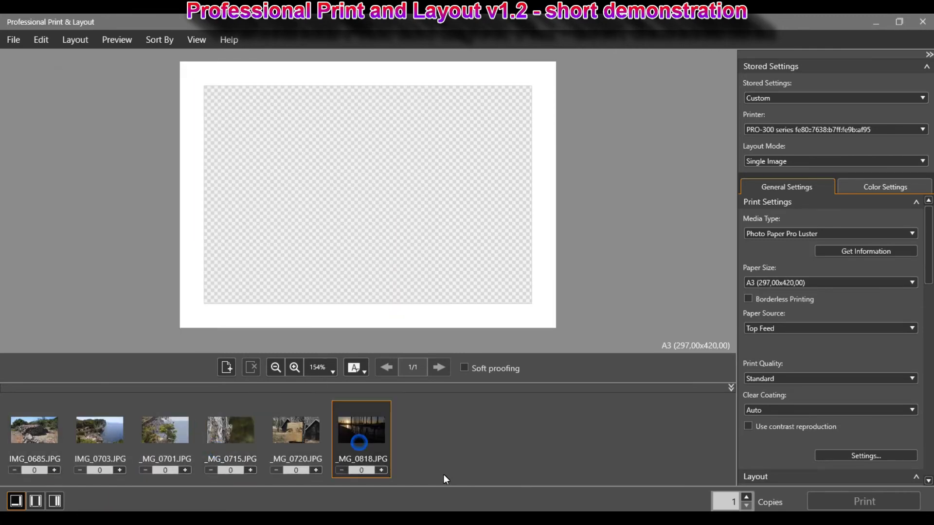
{"action": "left_click", "coordinate": [381, 469]}
{"action": "left_click", "coordinate": [250, 470]}
{"action": "left_click", "coordinate": [53, 469]}
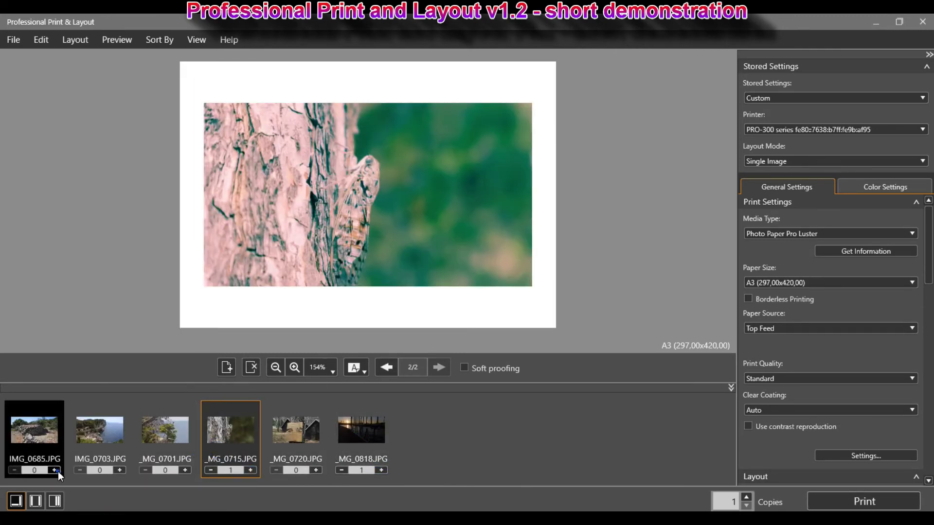
Crop IMG_0685 to the area around the stone hut's right part, keeping the fixed aspect ratio
{"action": "left_click", "coordinate": [349, 329]}
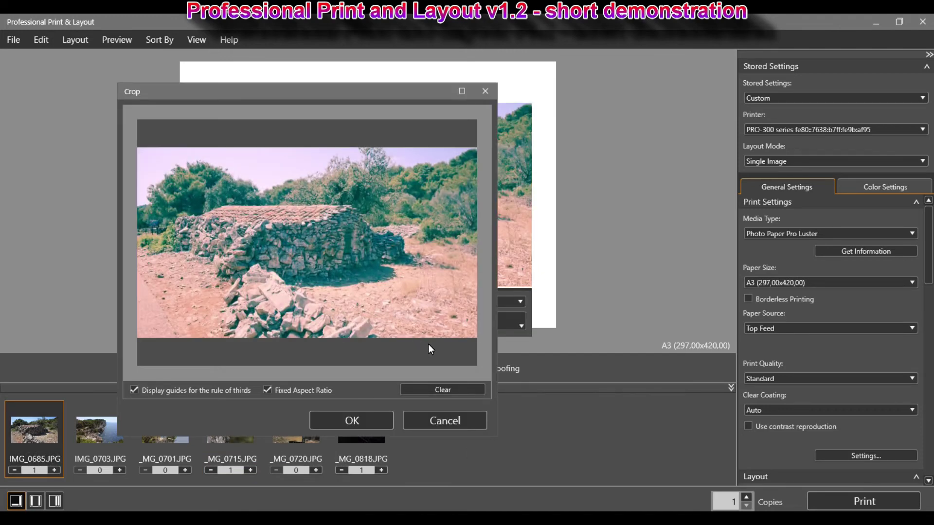
{"action": "left_click_drag", "start_coordinate": [268, 205], "coordinate": [346, 304]}
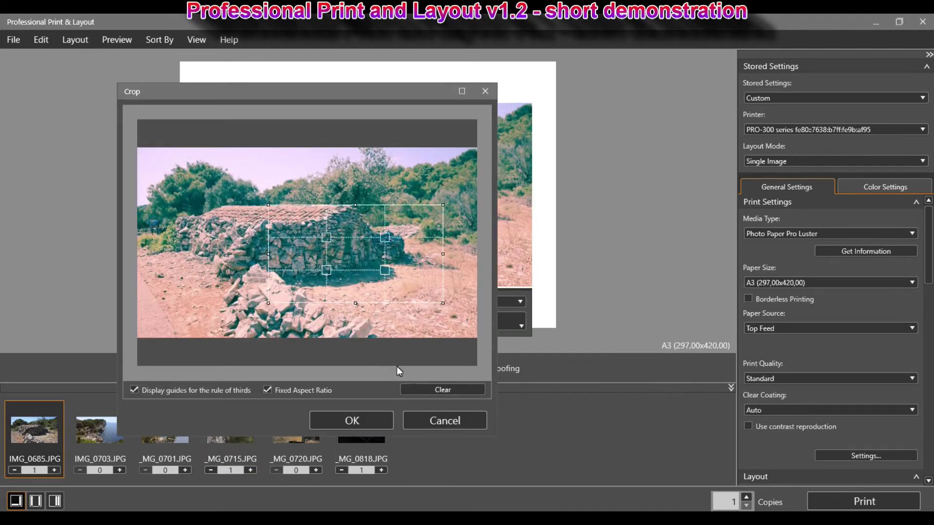
{"action": "left_click", "coordinate": [360, 420]}
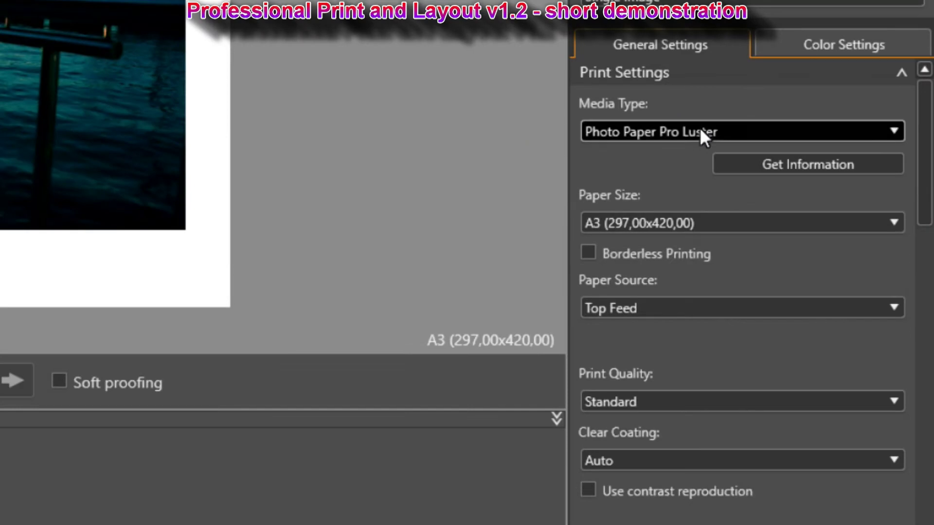
Look through the available media types under Photo Papers, Fine Art Papers and Hagaki
{"action": "left_click", "coordinate": [809, 234]}
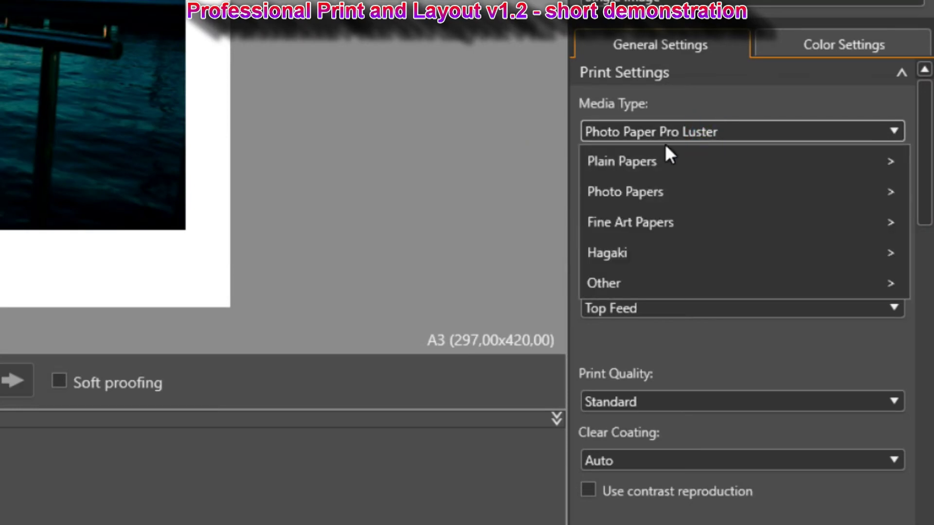
{"action": "mouse_move", "coordinate": [640, 189]}
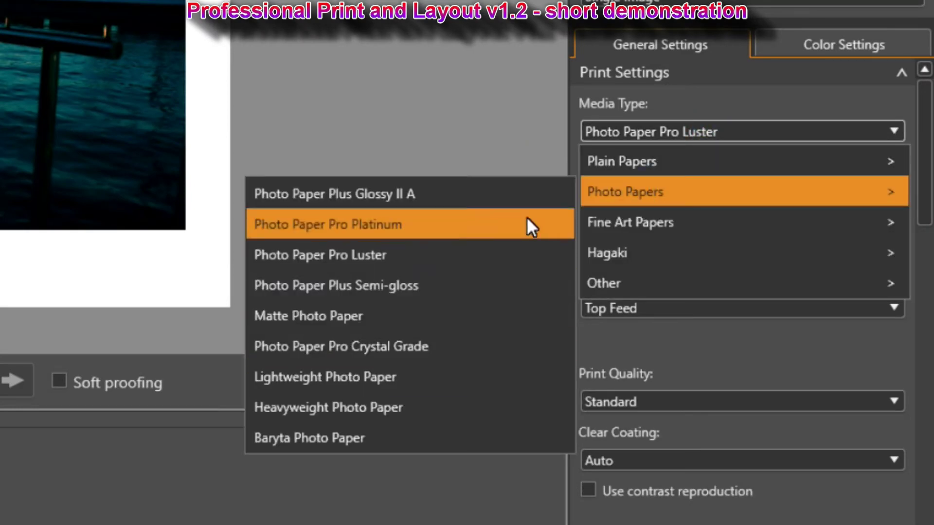
{"action": "mouse_move", "coordinate": [591, 223]}
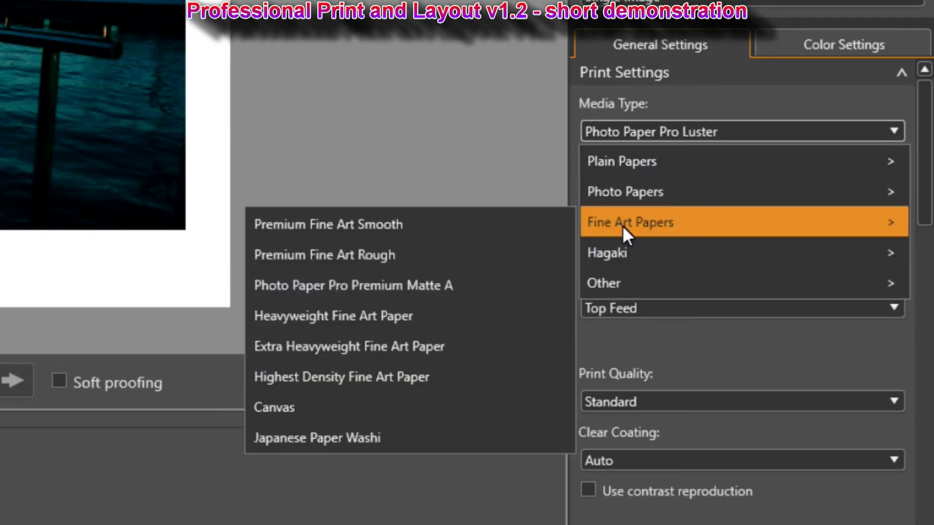
{"action": "left_click", "coordinate": [588, 254]}
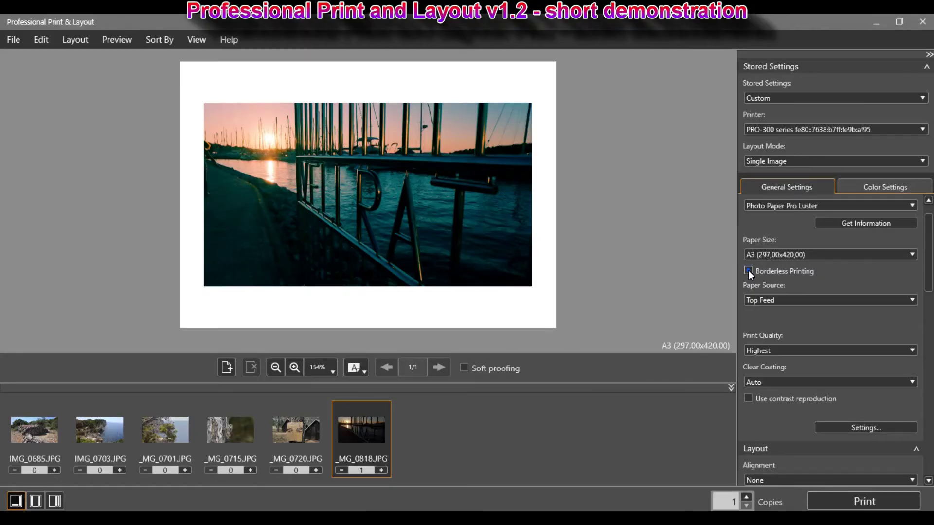
Turn on borderless printing for the A3 page and enable printing the margins in black
{"action": "left_click", "coordinate": [748, 270]}
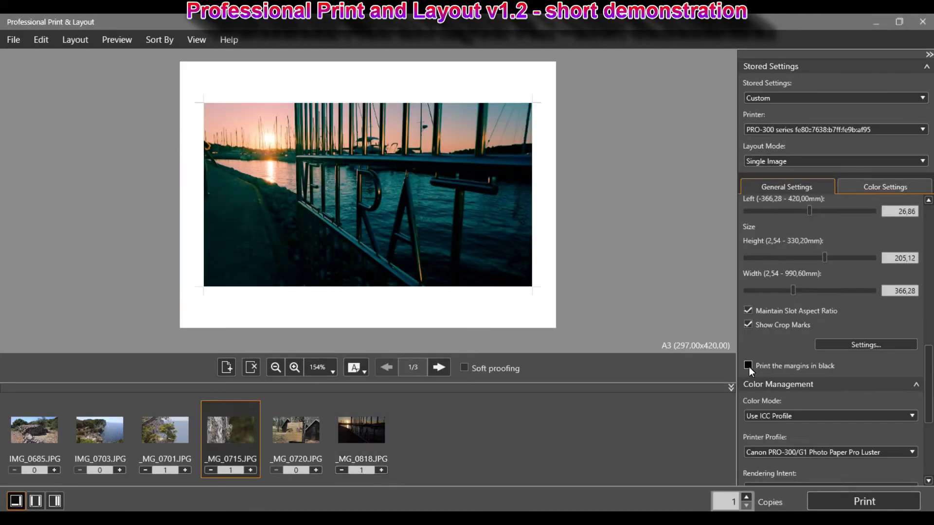
{"action": "left_click", "coordinate": [748, 366]}
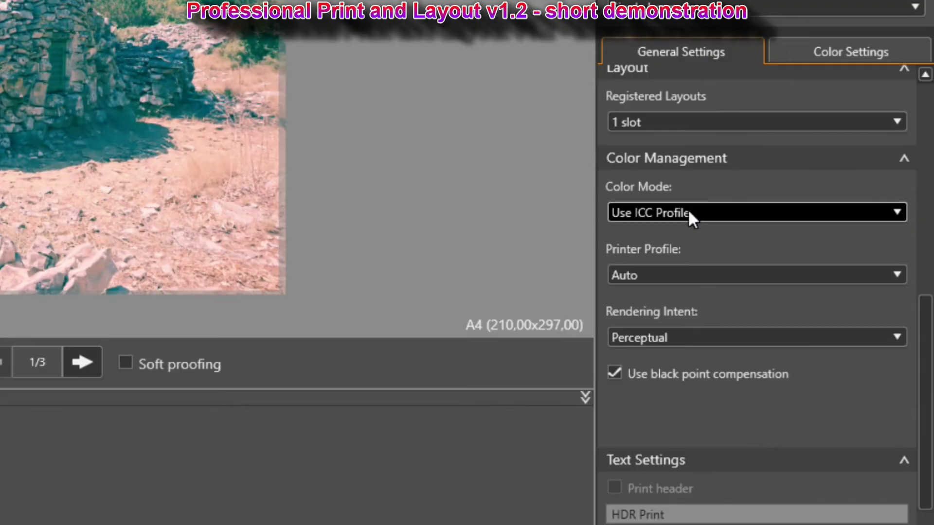
Set the color mode for the A4 print of IMG_0685 to Black and White Photo
{"action": "left_click", "coordinate": [687, 210]}
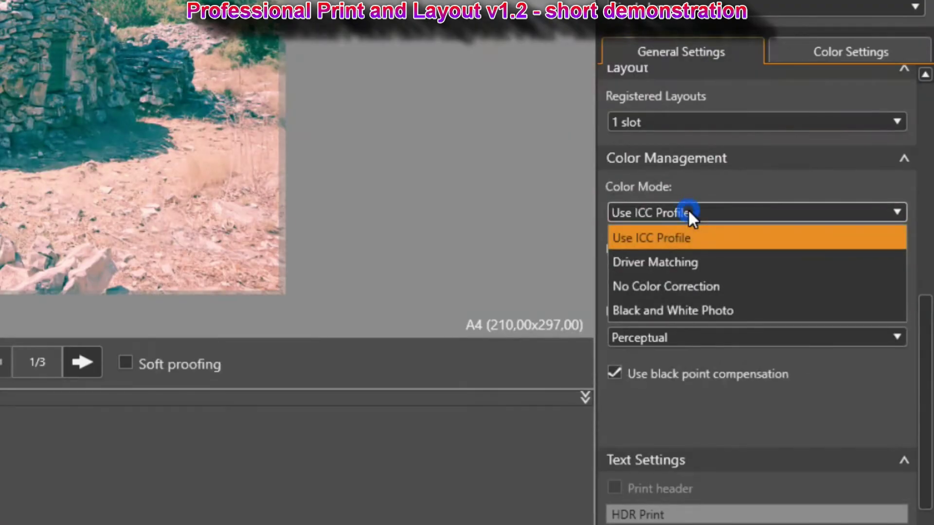
{"action": "left_click", "coordinate": [677, 309]}
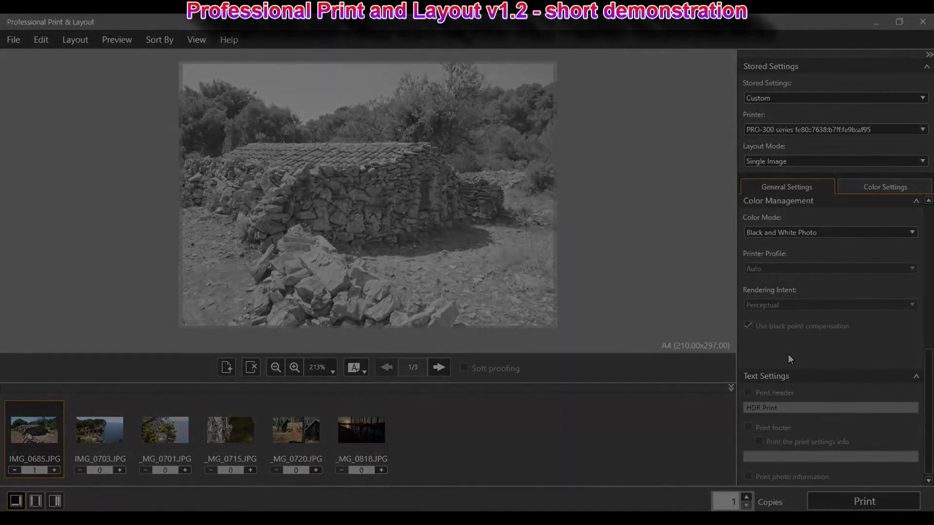
{"action": "left_click", "coordinate": [845, 477]}
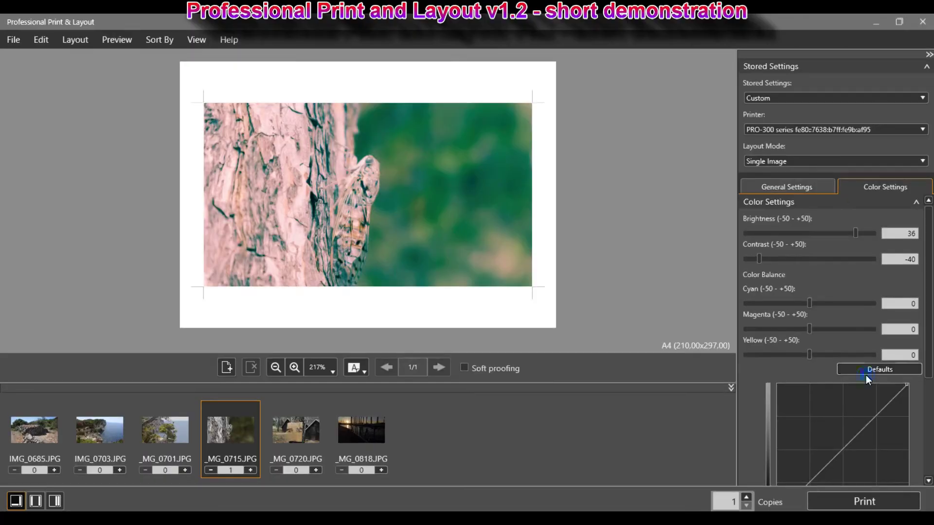
Reset the brightness and contrast of _MG_0715, try higher brightness and cyan values, and restore the color defaults
{"action": "left_click", "coordinate": [865, 373]}
{"action": "left_click_drag", "start_coordinate": [810, 233], "coordinate": [858, 236]}
{"action": "left_click_drag", "start_coordinate": [810, 303], "coordinate": [852, 304]}
{"action": "left_click", "coordinate": [860, 368]}
Adjust the tone curve of _MG_0715 by adding points and shifting its midtones
{"action": "scroll", "coordinate": [839, 260], "scroll_direction": "down", "scroll_amount": 5}
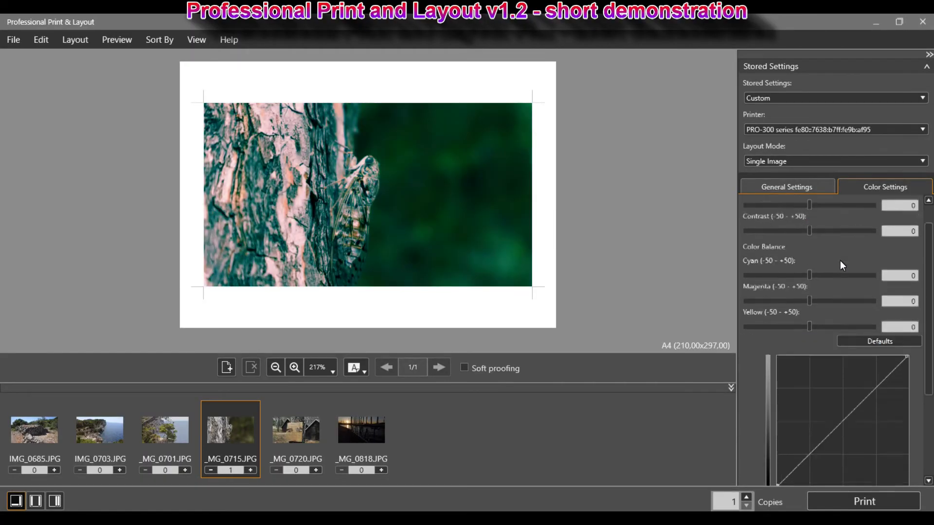
{"action": "left_click", "coordinate": [803, 420]}
{"action": "left_click", "coordinate": [778, 446]}
{"action": "left_click_drag", "start_coordinate": [833, 325], "coordinate": [841, 337]}
{"action": "scroll", "coordinate": [850, 421], "scroll_direction": "down", "scroll_amount": 1}
{"action": "left_click", "coordinate": [866, 432]}
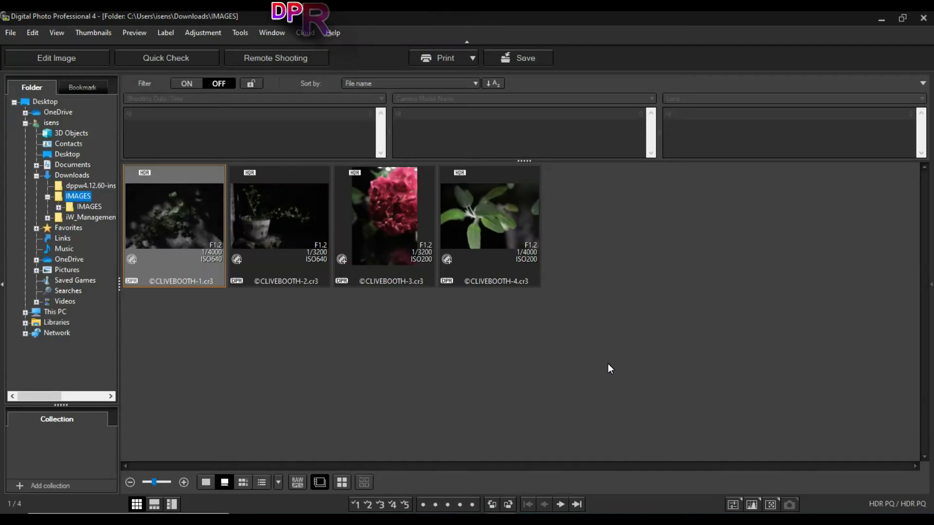
Switch to Digital Photo Professional 4 and send the red flower RAW image to the Professional Print & Layout printing plug-in
{"action": "left_click", "coordinate": [393, 229]}
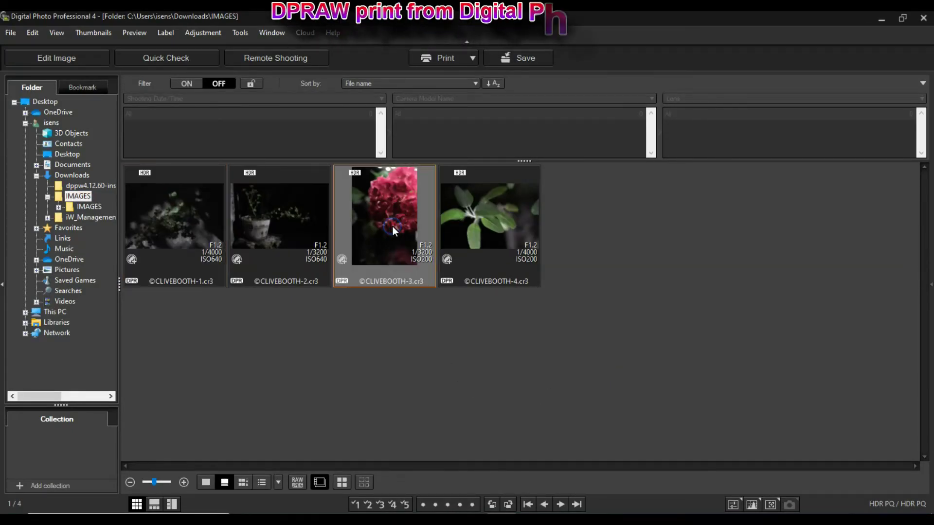
{"action": "left_click", "coordinate": [13, 36]}
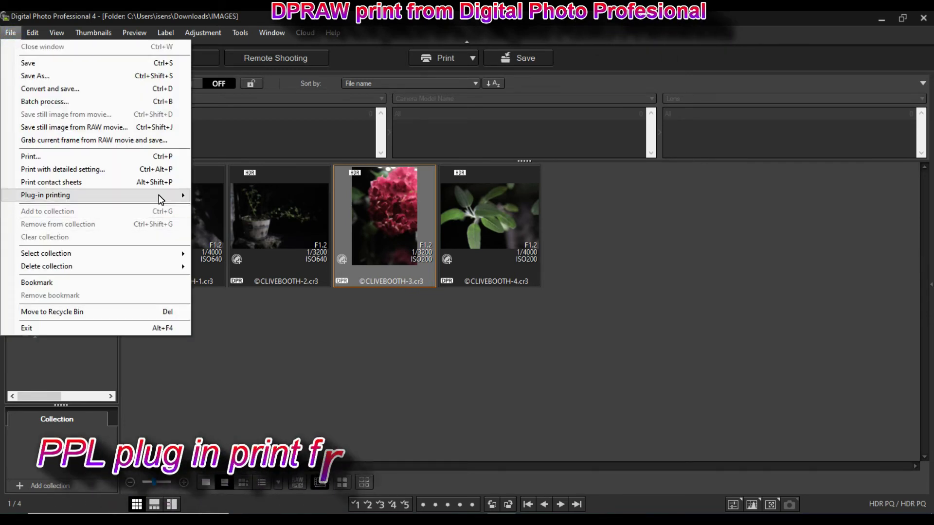
{"action": "mouse_move", "coordinate": [158, 195]}
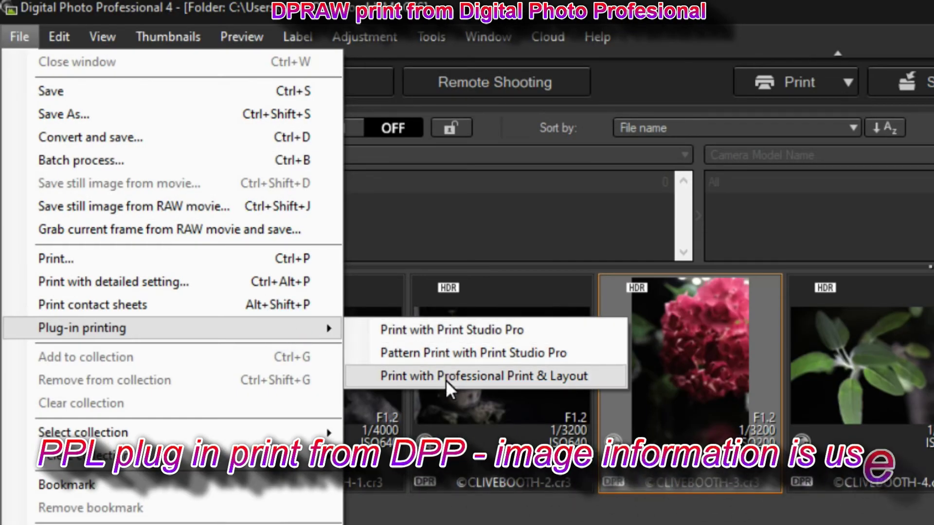
{"action": "left_click", "coordinate": [446, 377]}
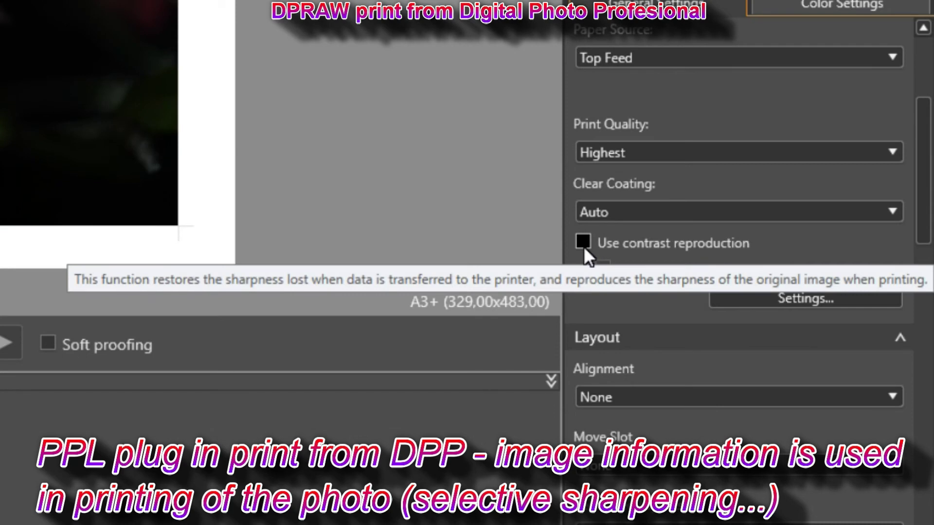
Turn on contrast reproduction with DPRAW Print and open the settings for HDR Print
{"action": "left_click", "coordinate": [584, 246]}
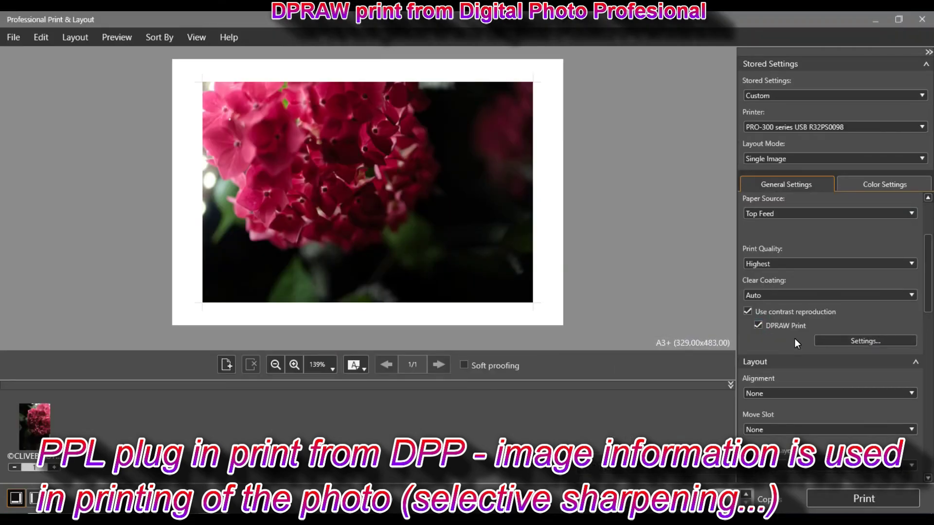
{"action": "scroll", "coordinate": [794, 338], "scroll_direction": "down", "scroll_amount": 8}
{"action": "scroll", "coordinate": [910, 393], "scroll_direction": "down", "scroll_amount": 5}
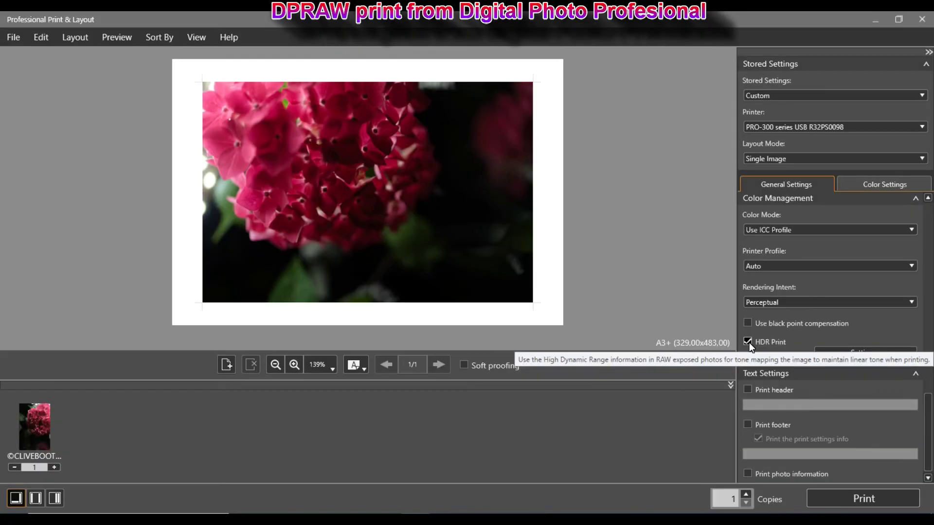
{"action": "left_click", "coordinate": [812, 318]}
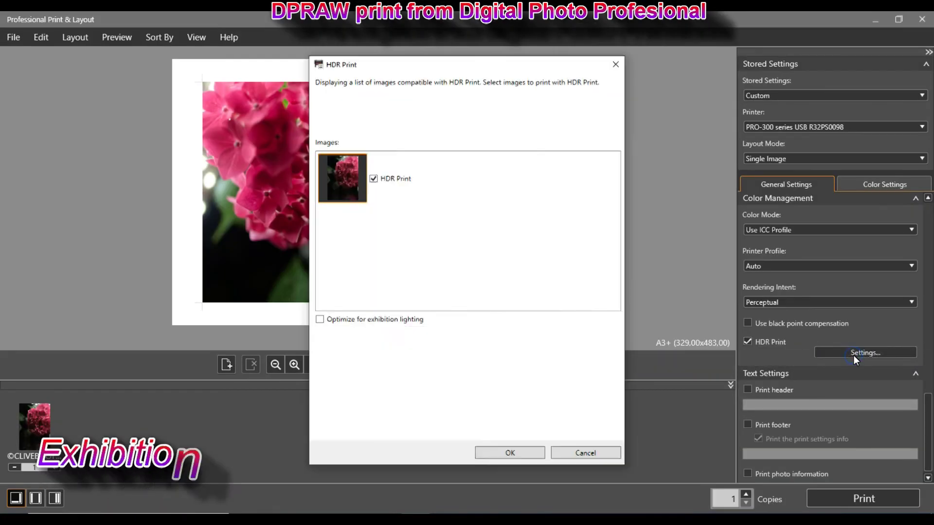
Enable optimization for exhibition lighting and check how the flower image looks under Normal, Bright and Brightest lighting
{"action": "left_click", "coordinate": [320, 319]}
{"action": "left_click", "coordinate": [566, 421]}
{"action": "left_click", "coordinate": [471, 302]}
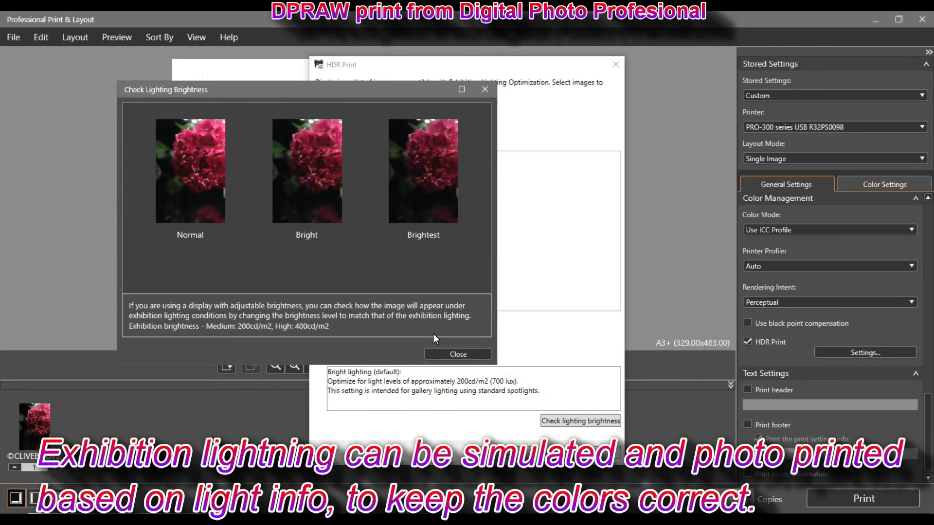
{"action": "left_click", "coordinate": [446, 354]}
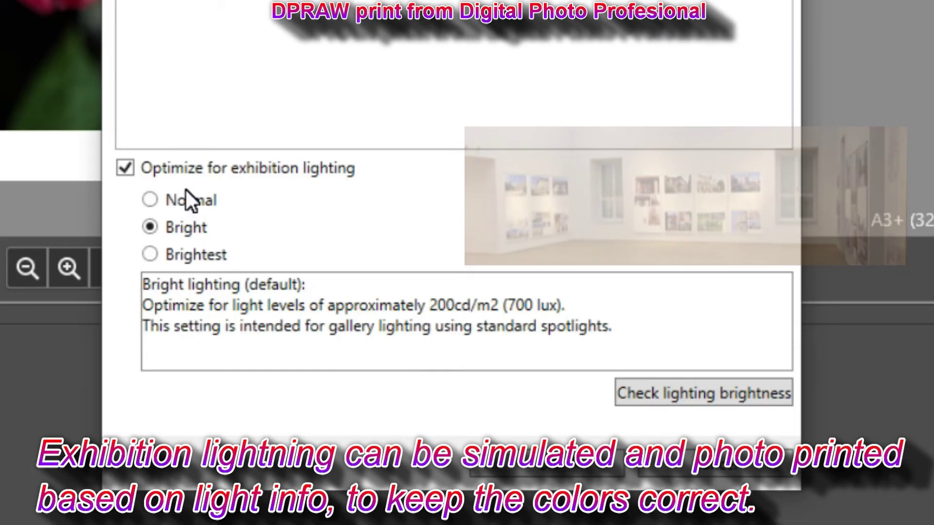
Try the Normal, Bright and Brightest exhibition lighting levels and turn off the exhibition lighting optimization
{"action": "left_click", "coordinate": [184, 200]}
{"action": "left_click", "coordinate": [184, 227]}
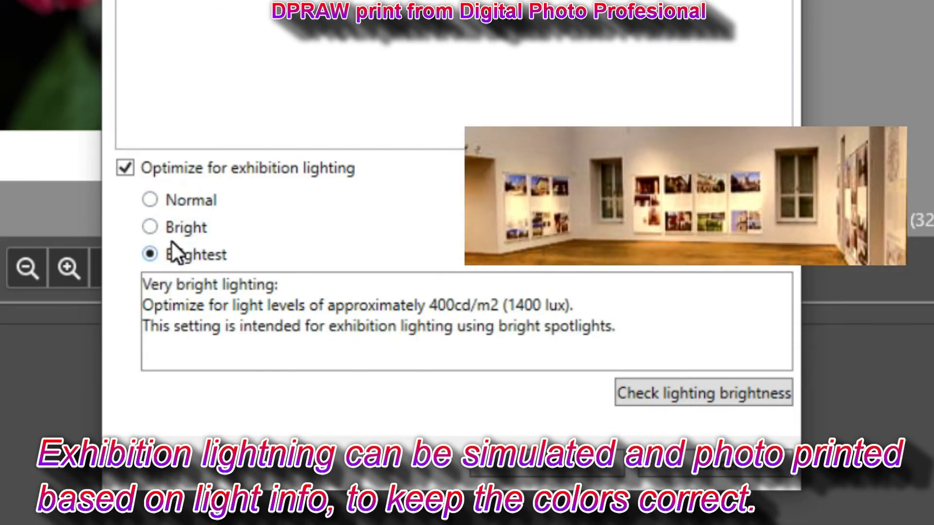
{"action": "left_click", "coordinate": [168, 199]}
{"action": "left_click", "coordinate": [125, 168]}
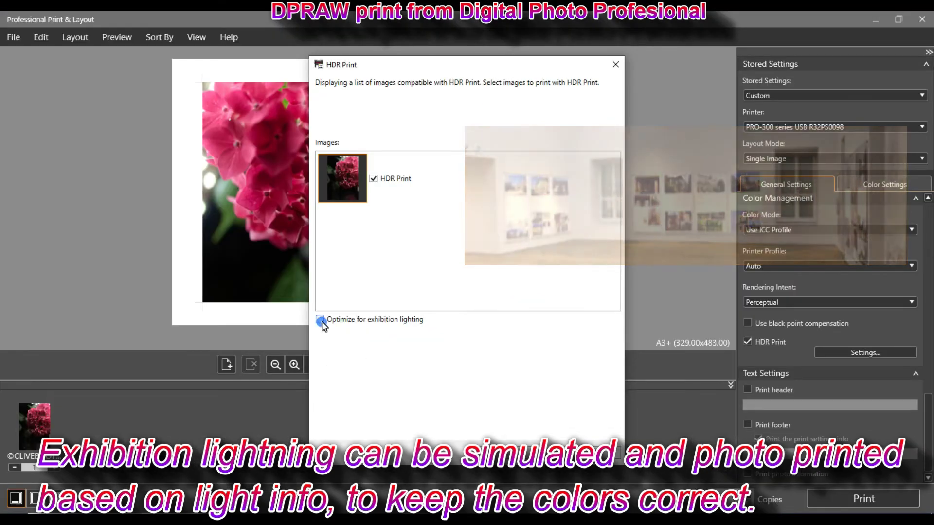
Accept the HDR Print settings and print one copy of the flower image
{"action": "left_click", "coordinate": [522, 452]}
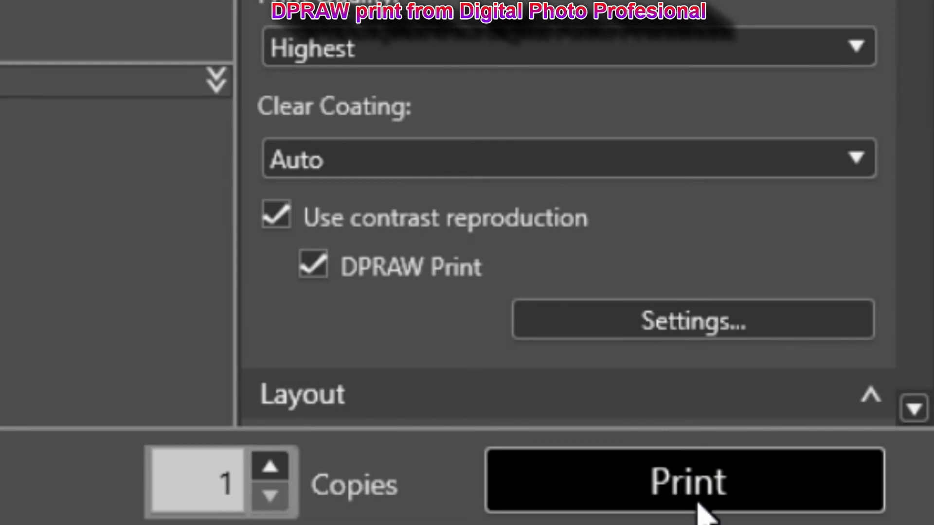
{"action": "left_click", "coordinate": [693, 495]}
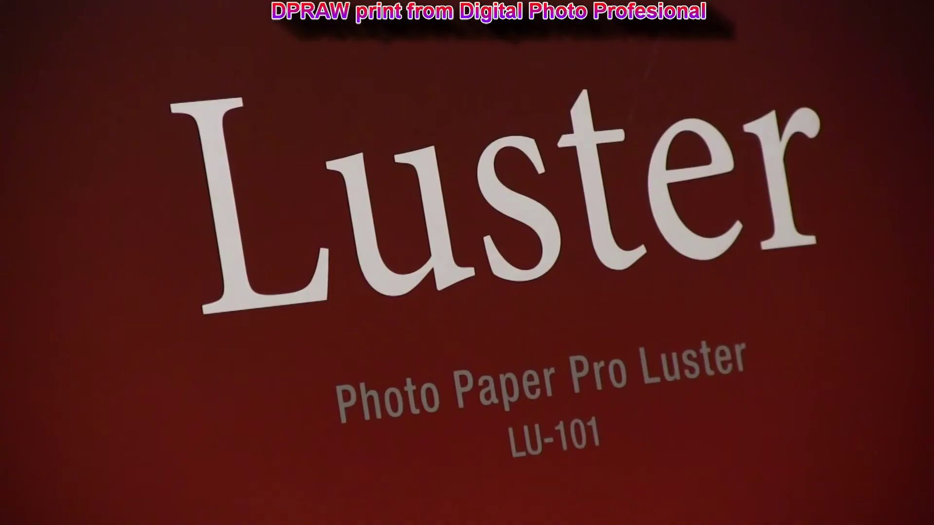